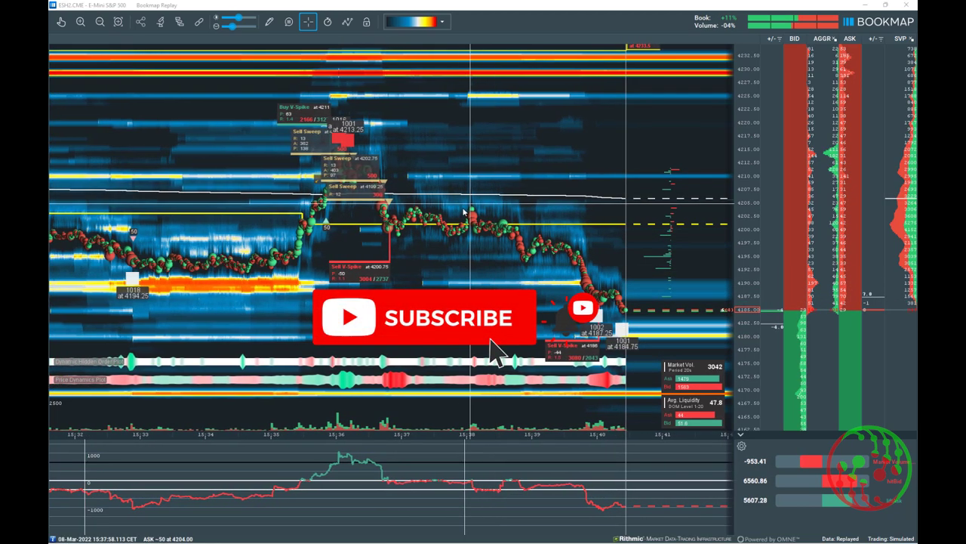
Scroll the E-mini S&P 500 replay chart as price falls toward the Sell Sweep at 4203.5
scroll(477, 522, down, 3)
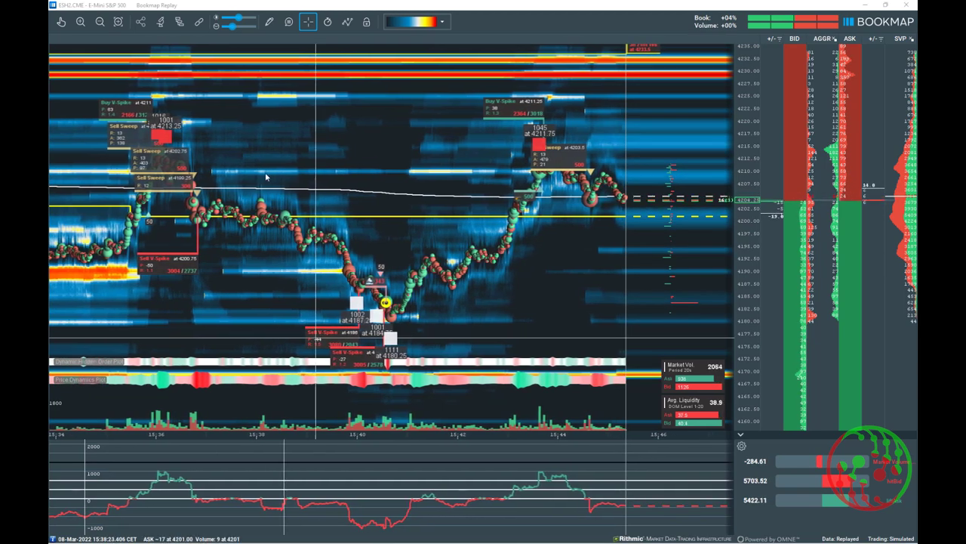
Review the TTW-MarketVolumePro settings: Sweep Signal trigger volume 300 and Volume Spike Signal 3000
click(182, 21)
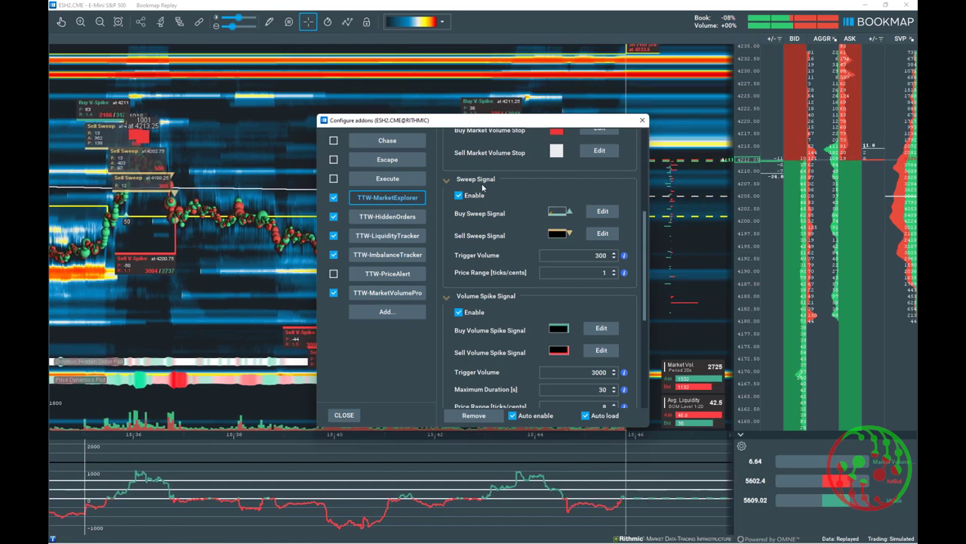
scroll(508, 302, up, 2)
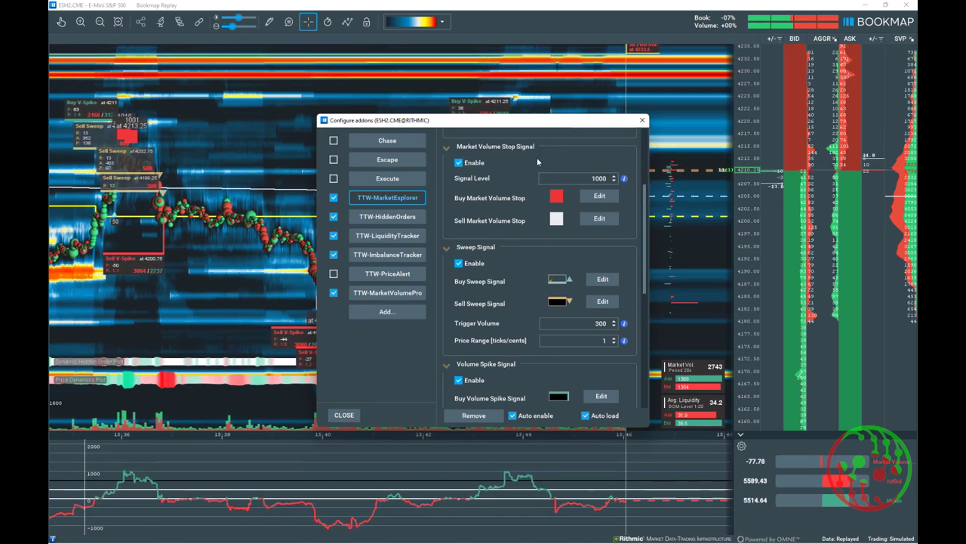
scroll(491, 241, down, 1)
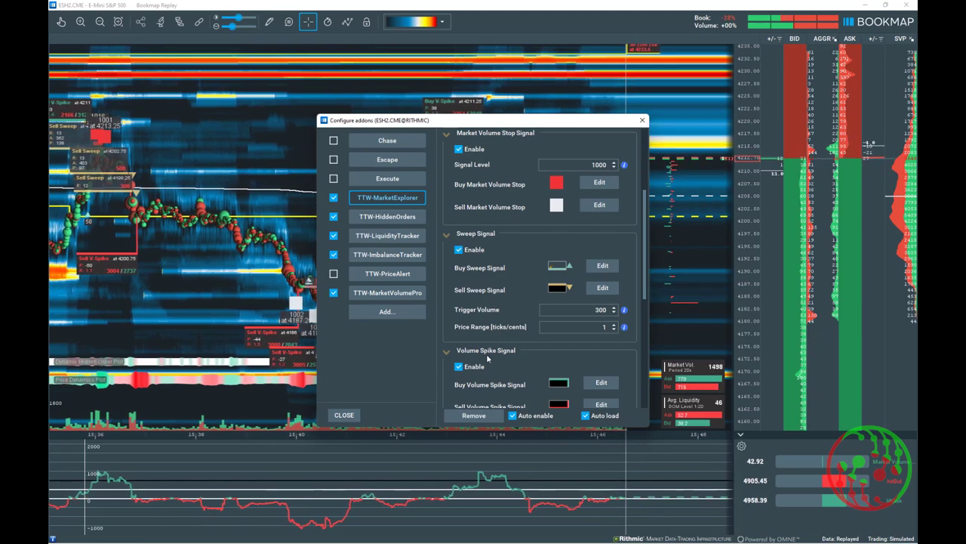
scroll(487, 358, down, 1)
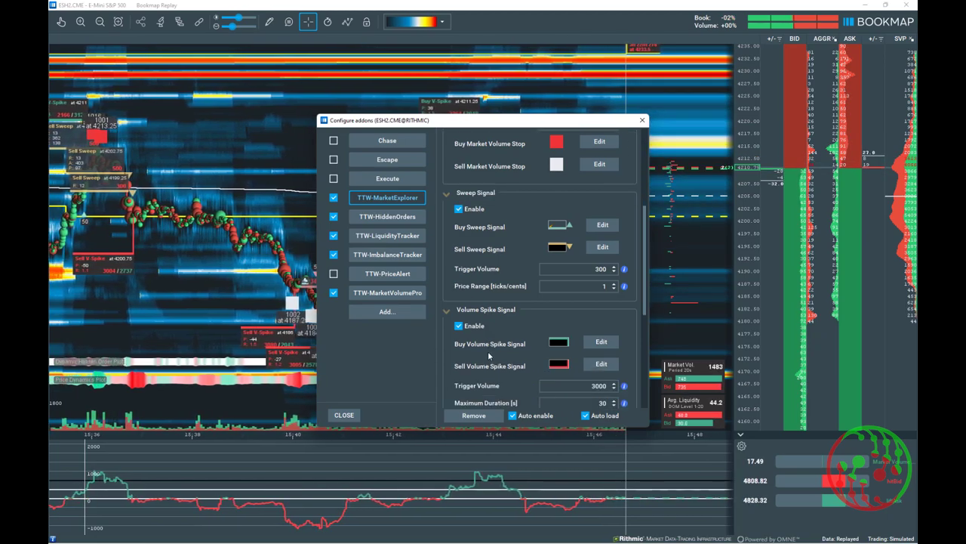
Close the addon settings and zoom the chart out to the Sell V-Spike signals near 4180
click(344, 415)
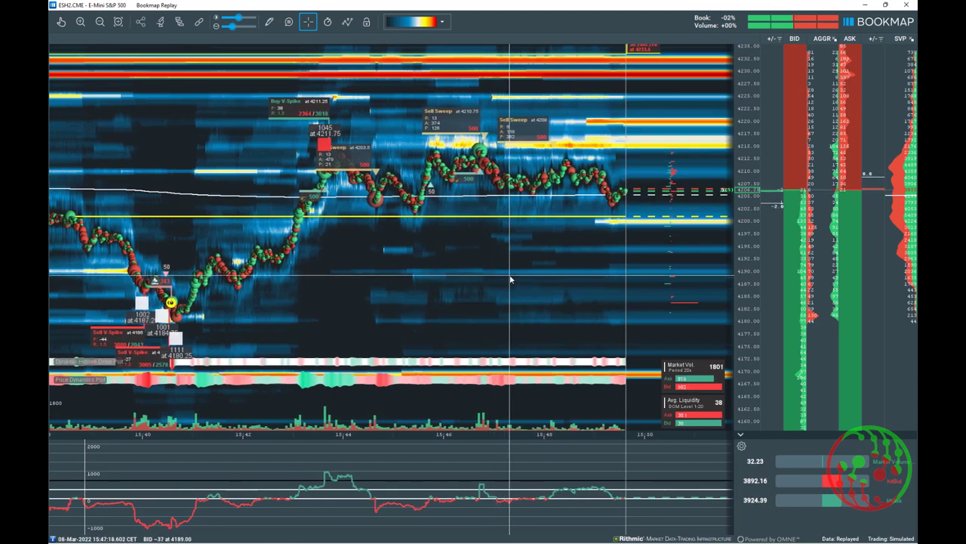
scroll(510, 279, down, 2)
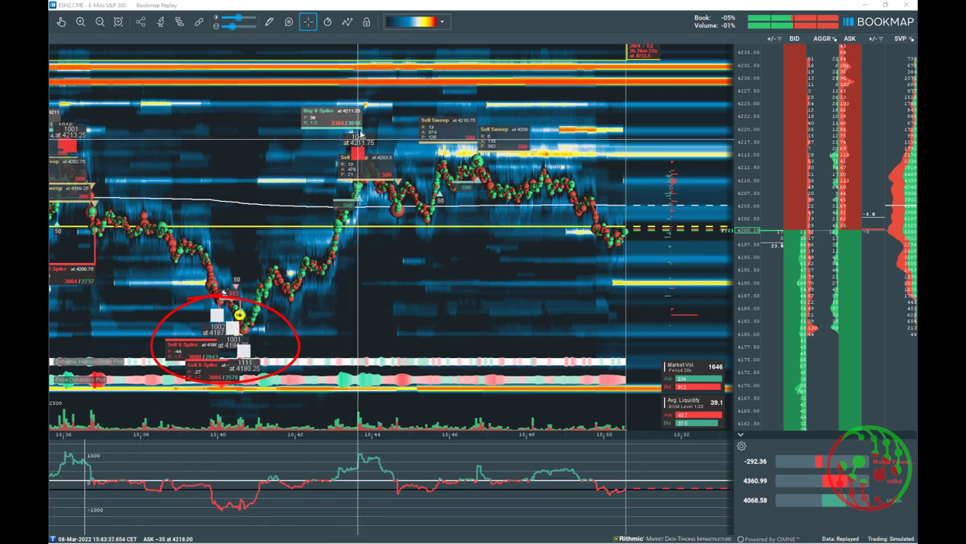
Circle the spike and sweep signals near 4211.75, then clear all drawn circles from the chart
drag(359, 156, 360, 157)
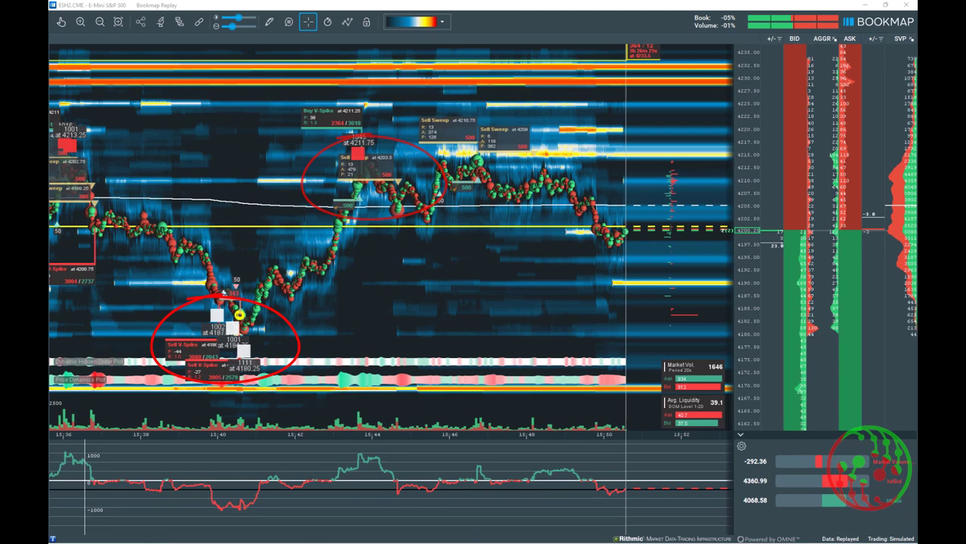
key(Escape)
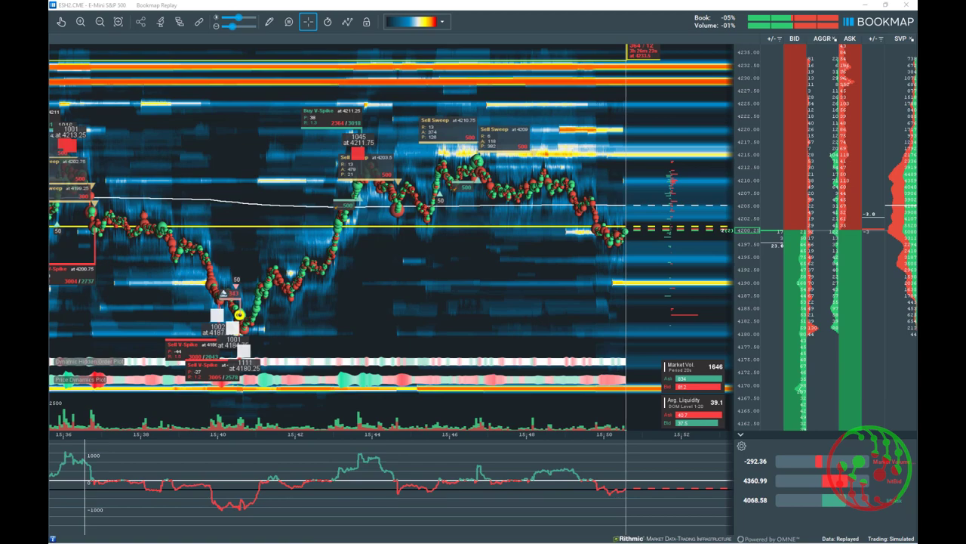
Uncheck Enable for both the Volume Spike Signal and Sweep Signal, then return to the chart
click(180, 23)
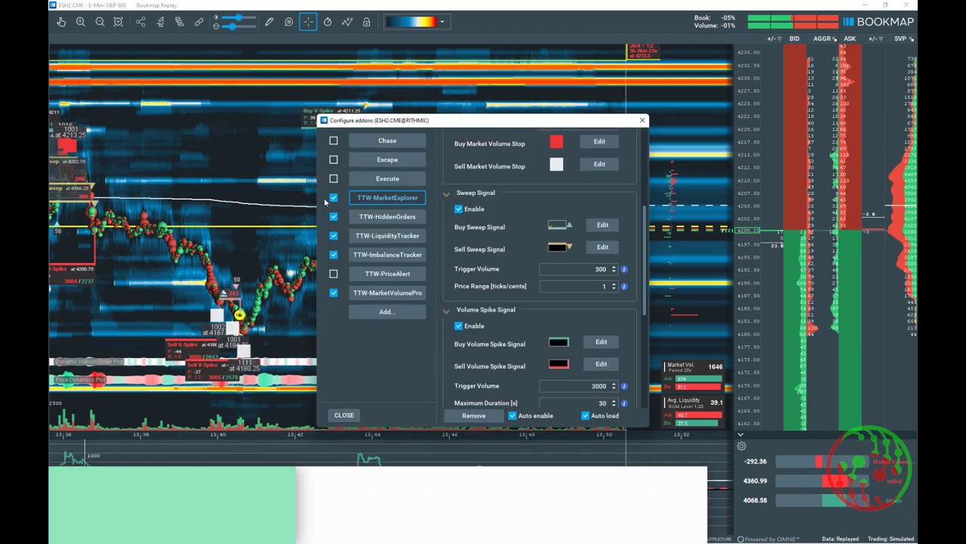
scroll(495, 272, up, 1)
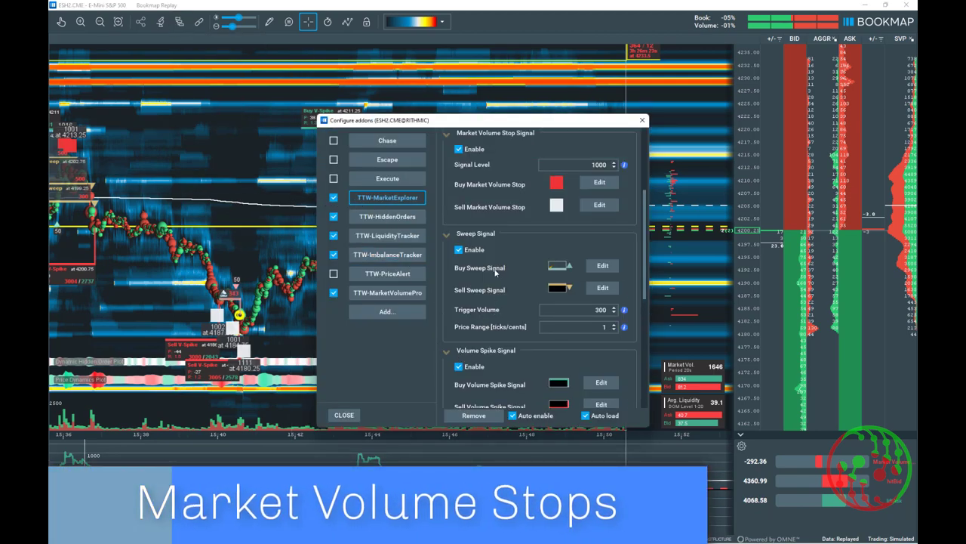
click(459, 367)
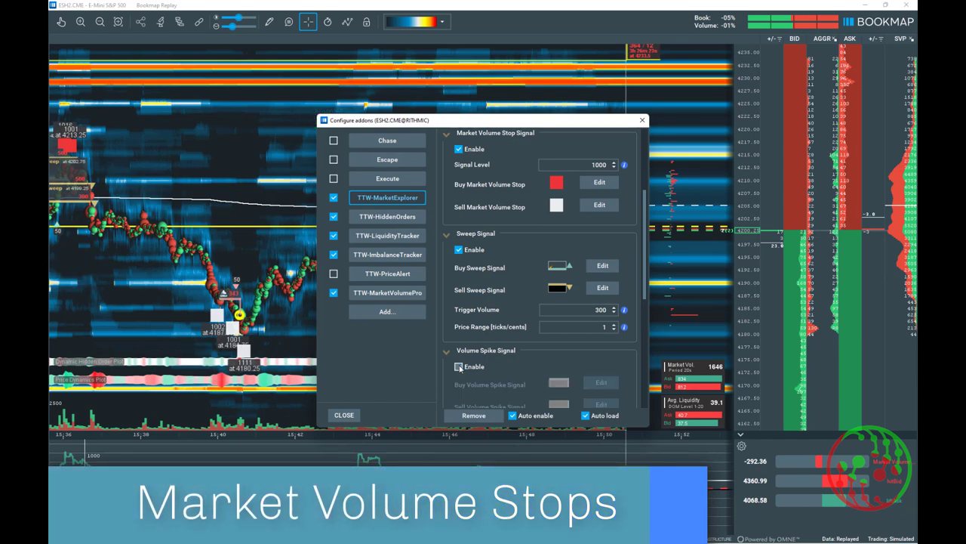
click(459, 250)
click(344, 415)
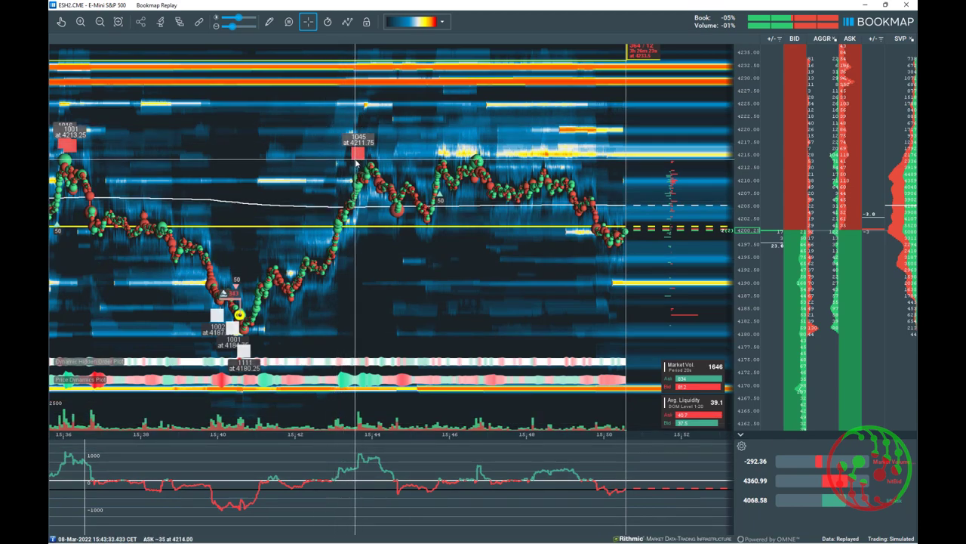
mouse_move(823, 44)
mouse_down()
mouse_move(887, 226)
mouse_move(846, 429)
mouse_move(758, 428)
mouse_up()
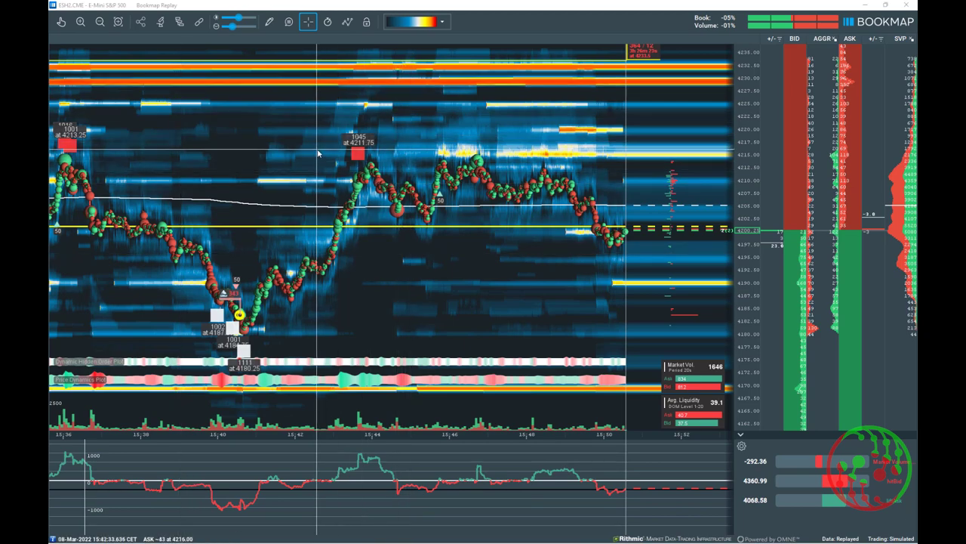
scroll(317, 154, down, 2)
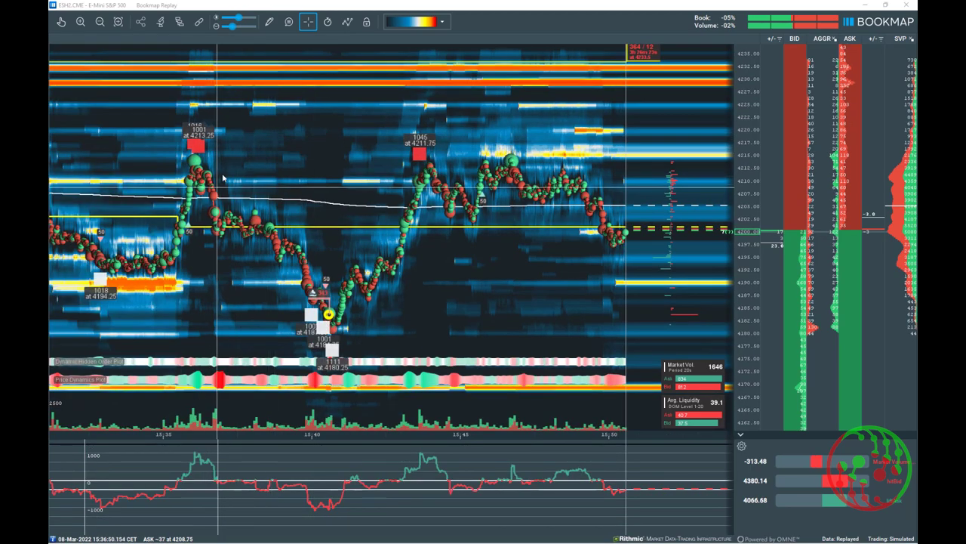
Open and close the addon settings twice to recheck the signal options
click(179, 21)
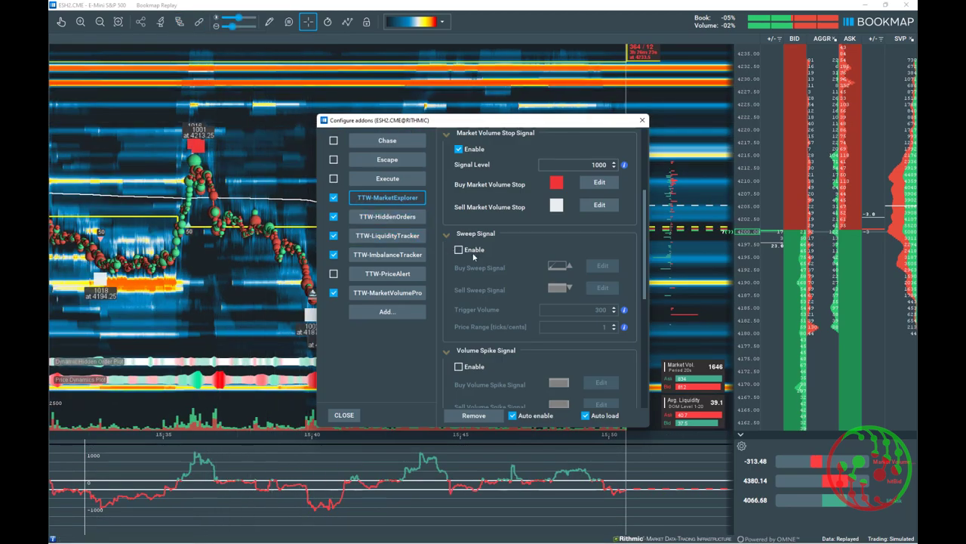
scroll(546, 302, up, 2)
scroll(546, 301, up, 1)
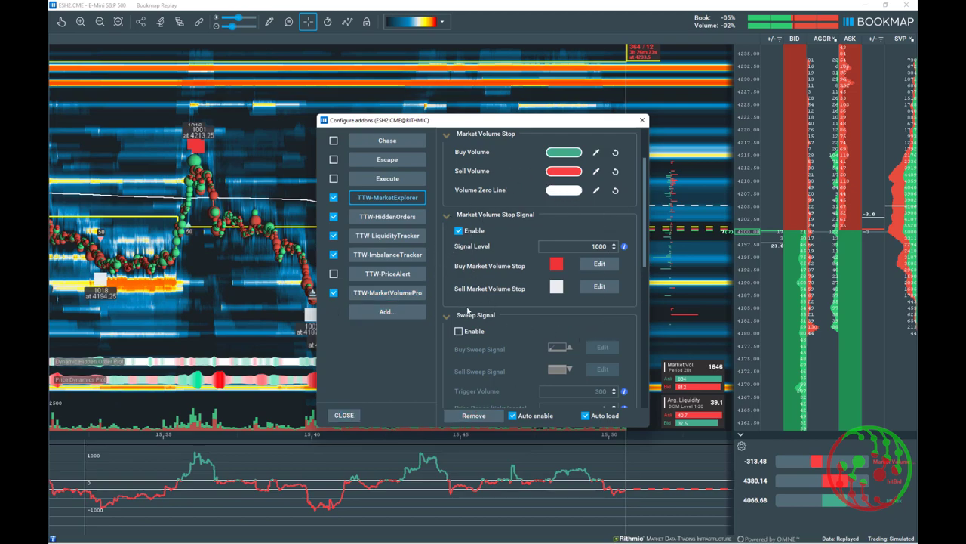
click(343, 414)
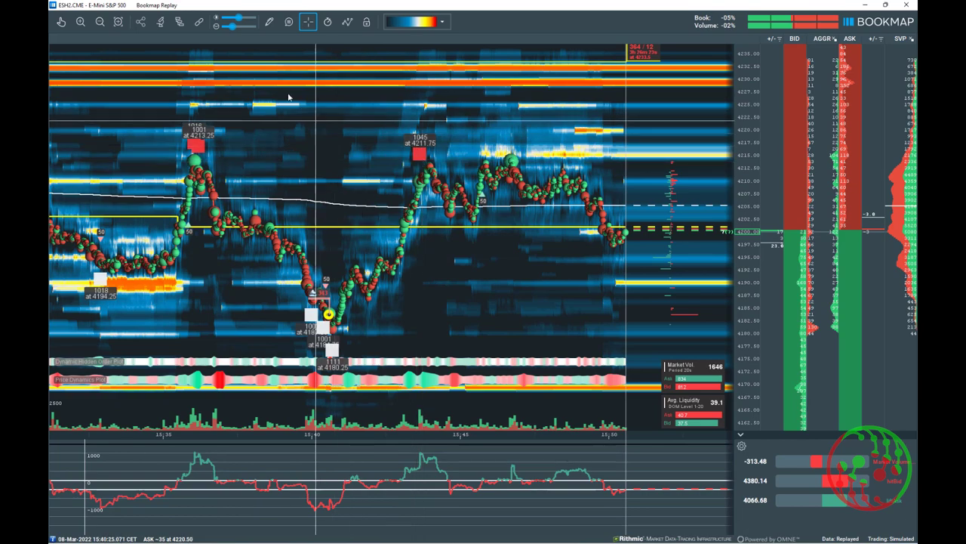
click(180, 21)
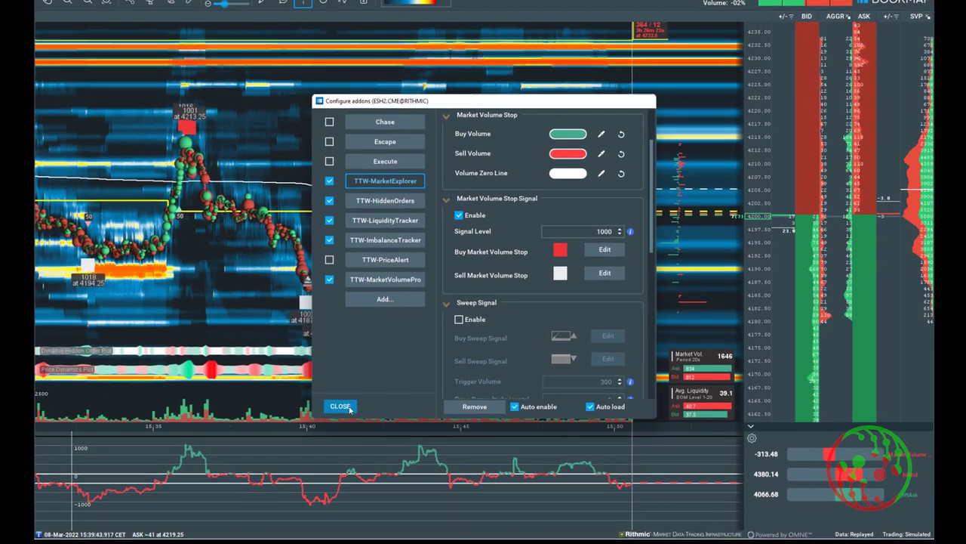
click(344, 415)
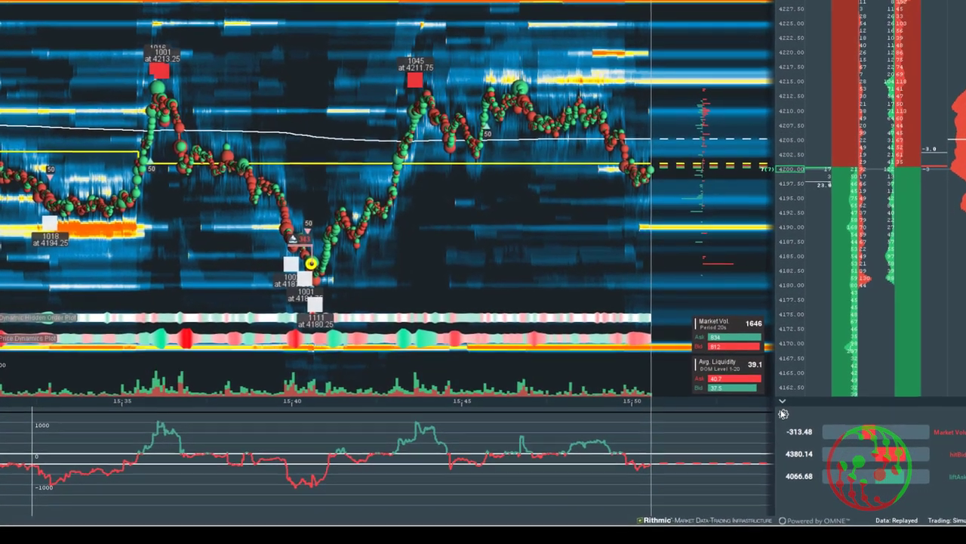
Show the indicator list with Market Volume Stop, hitBid, liftAsk and CVD, then close it
click(784, 414)
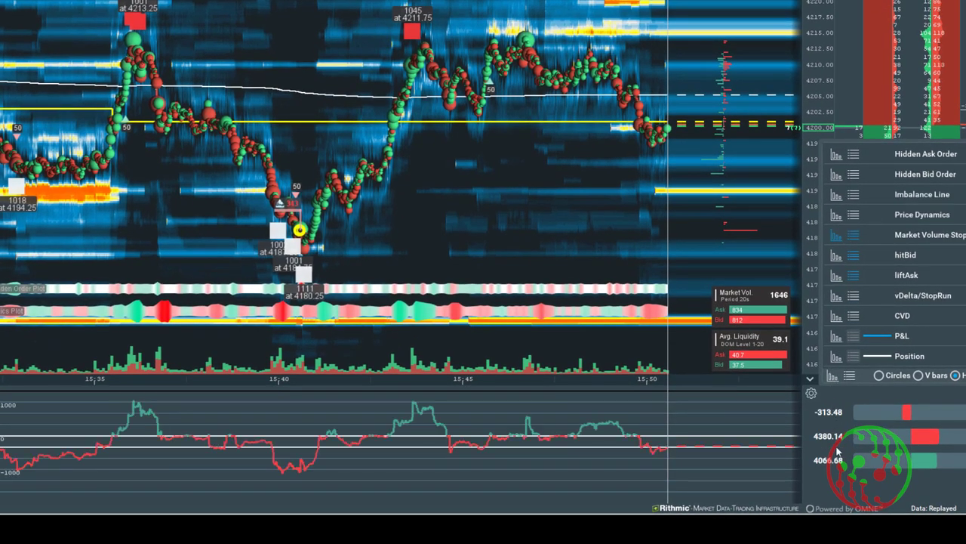
click(836, 478)
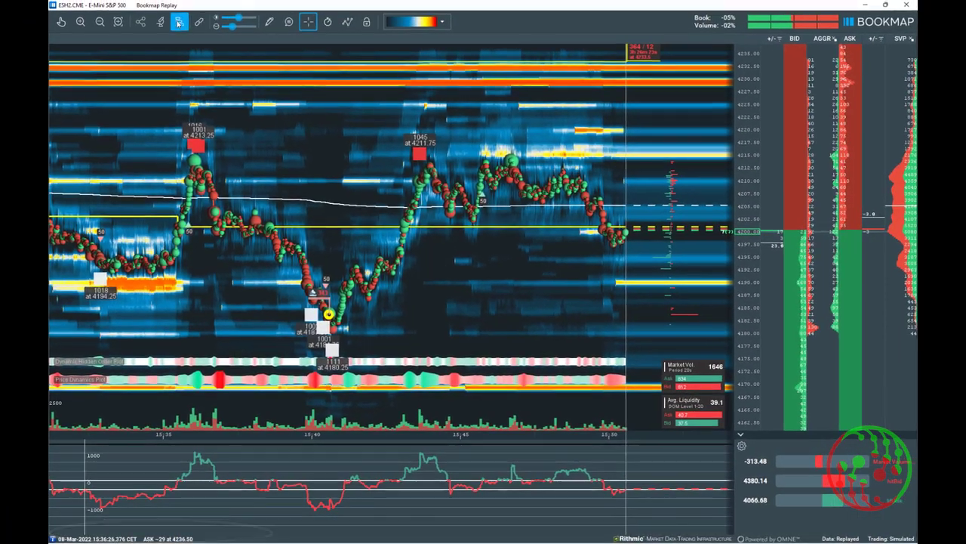
Check the Market Volume Stop Signal Level of 1000 in the addon settings, then close them
click(180, 11)
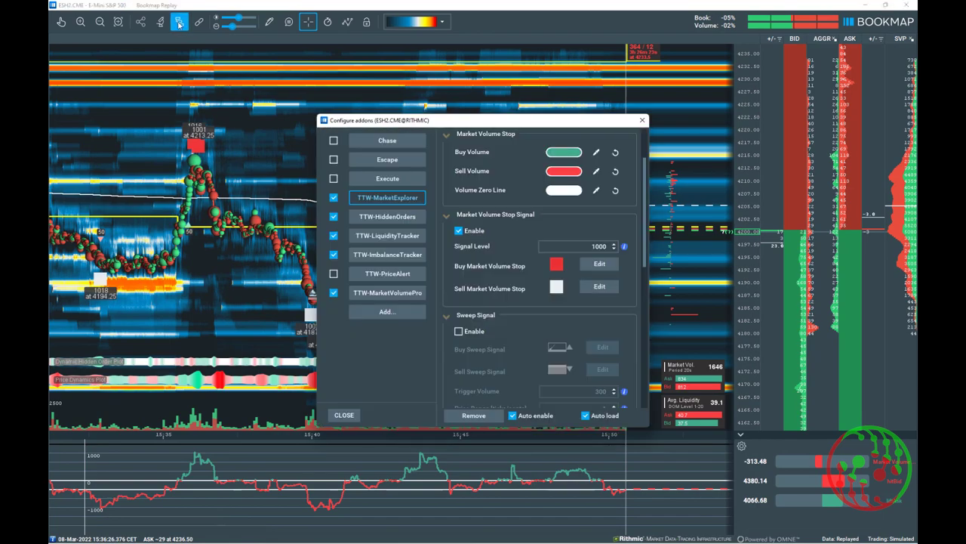
click(592, 245)
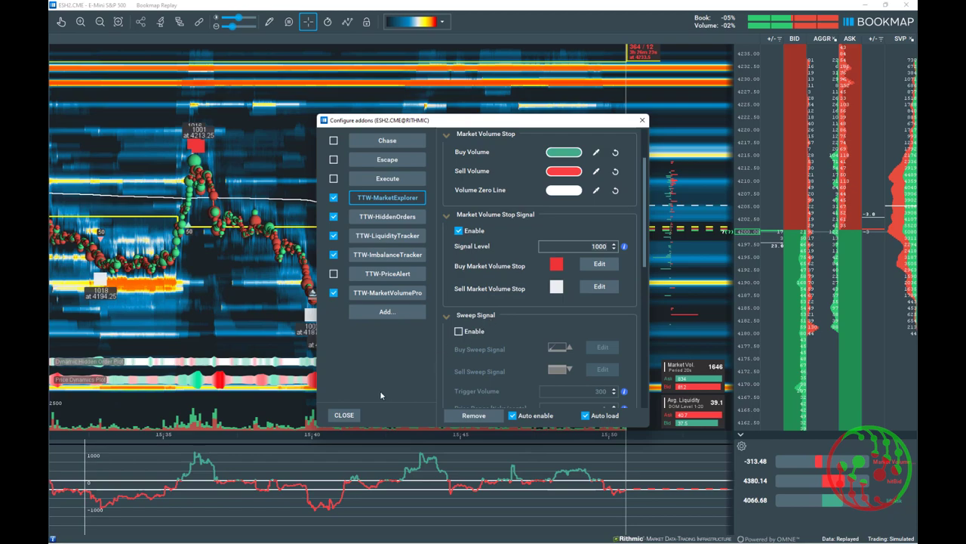
click(344, 414)
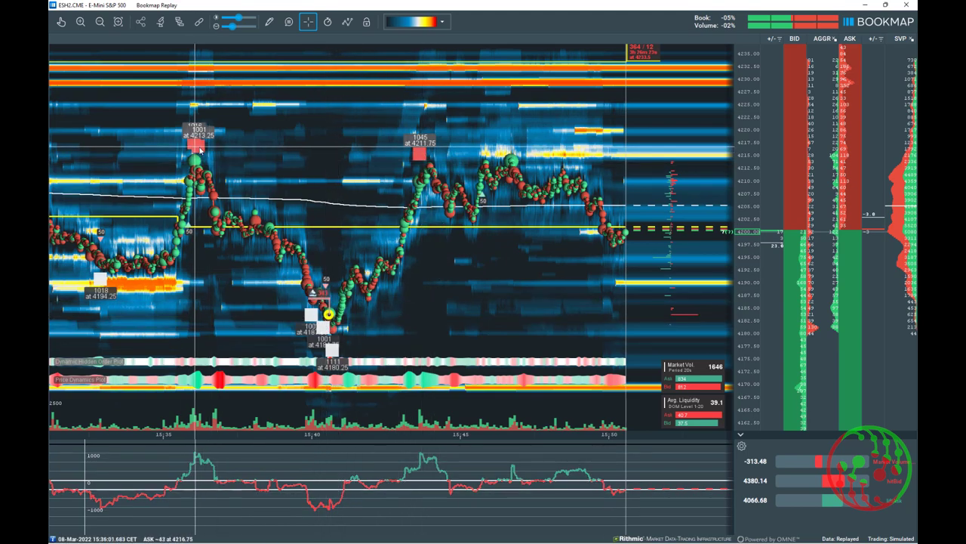
Open the addon settings, move the window aside, and preview the Buy Market Volume Stop marker settings
click(179, 24)
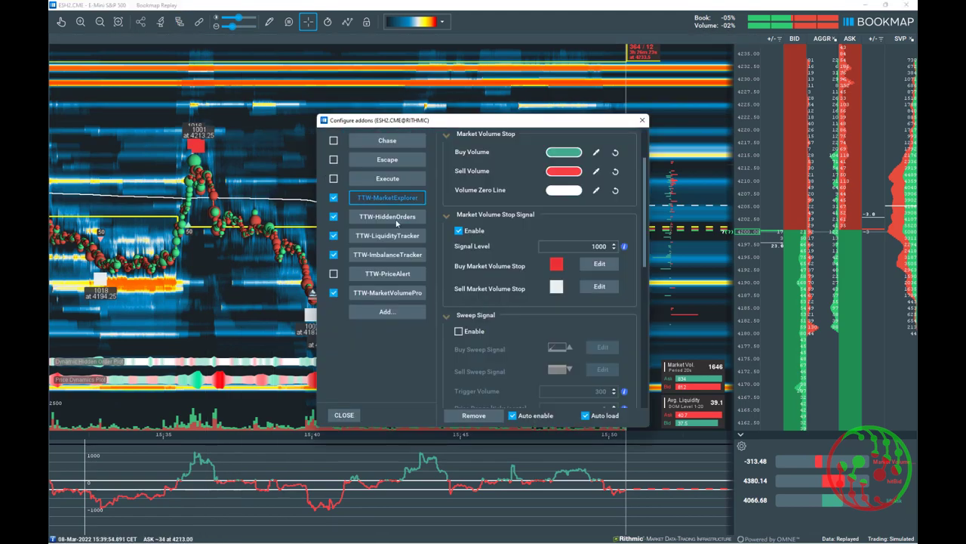
drag(516, 120, 427, 110)
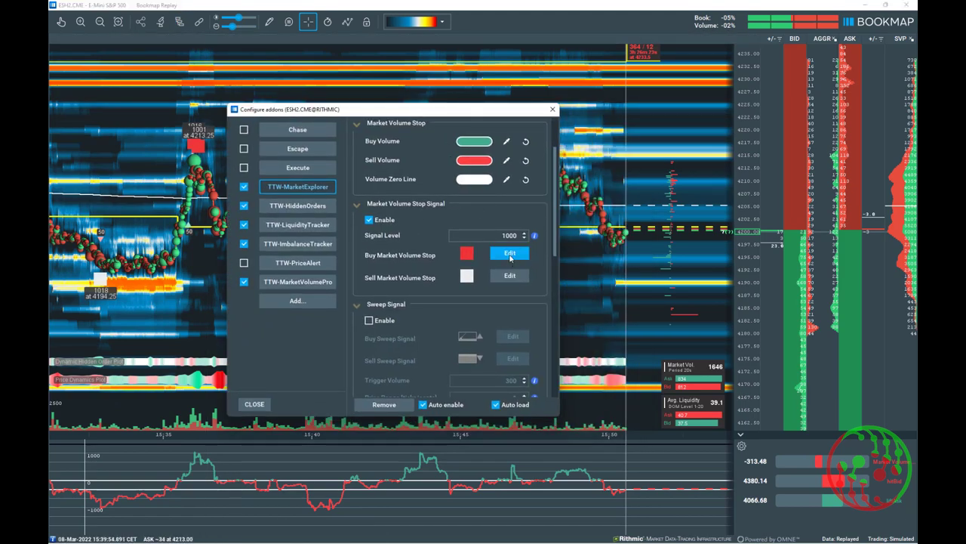
click(510, 256)
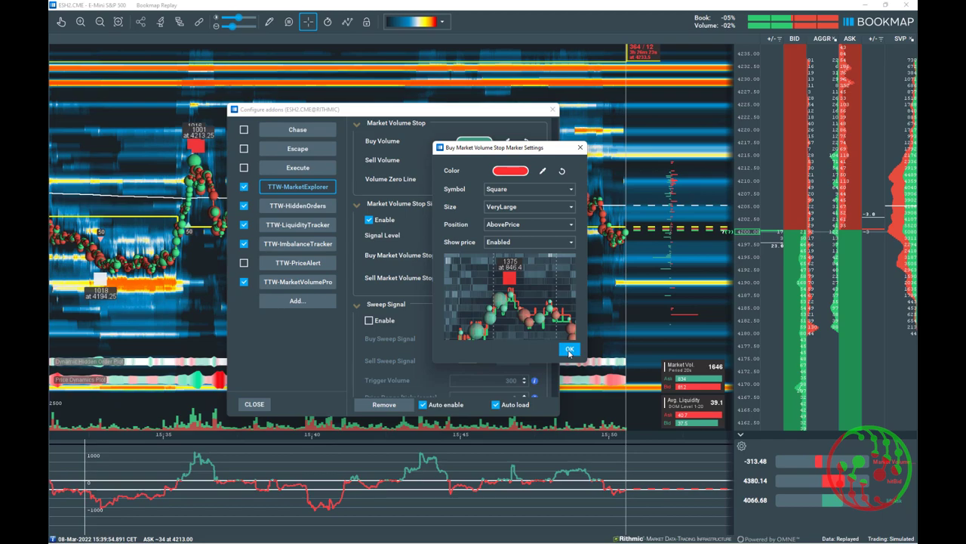
click(569, 350)
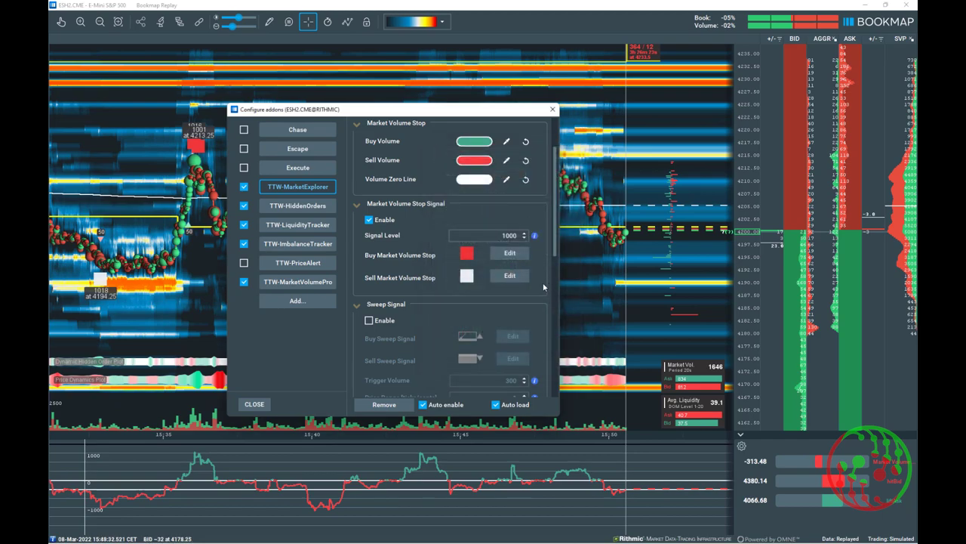
Keep the Buy Market Volume Stop marker VeryLarge and make it red with alpha 191
click(509, 253)
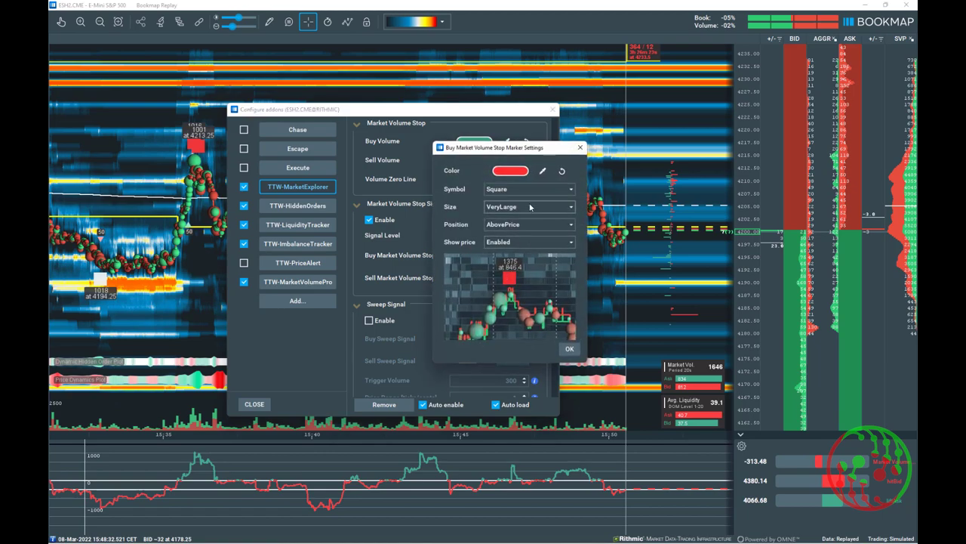
click(527, 207)
click(527, 207)
click(520, 170)
click(542, 86)
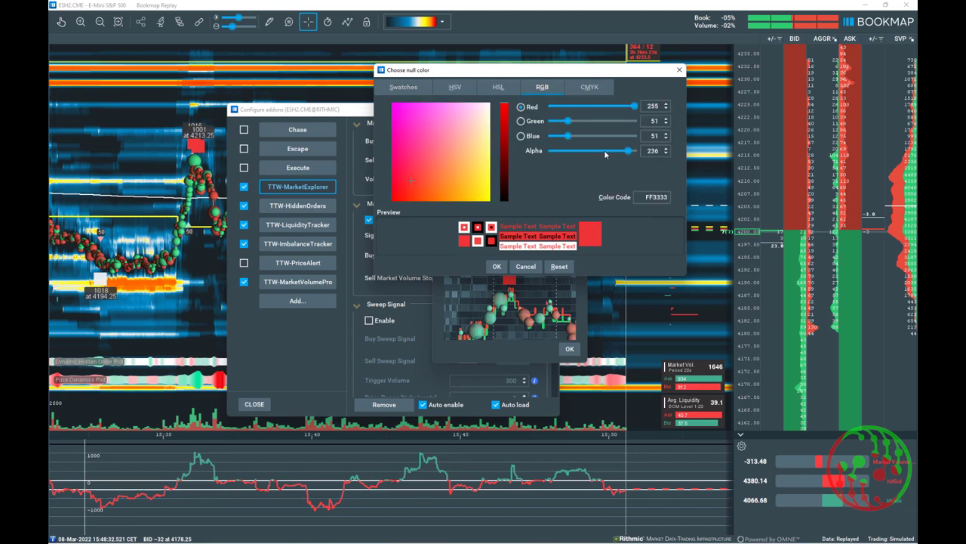
mouse_move(629, 150)
mouse_down()
mouse_move(611, 150)
mouse_move(634, 150)
mouse_up()
click(499, 267)
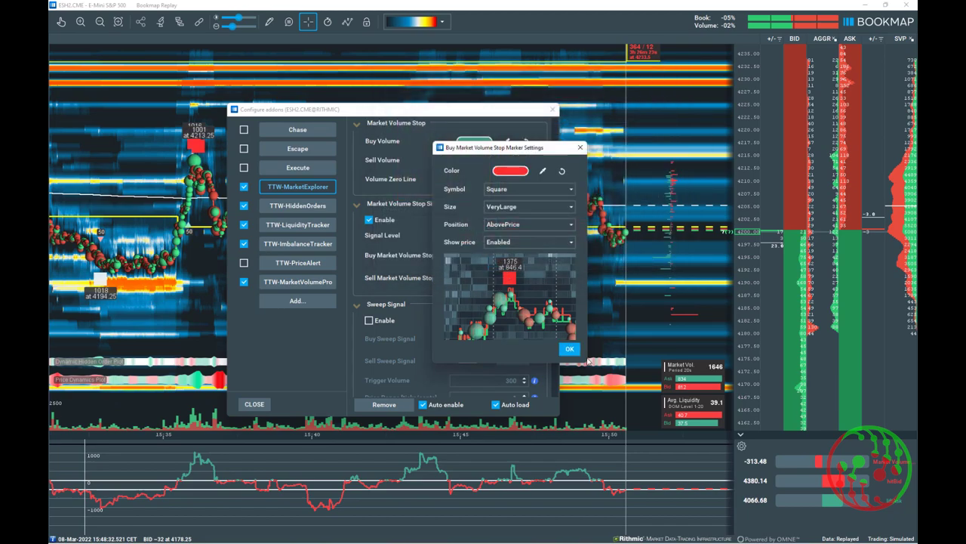
click(570, 349)
click(503, 275)
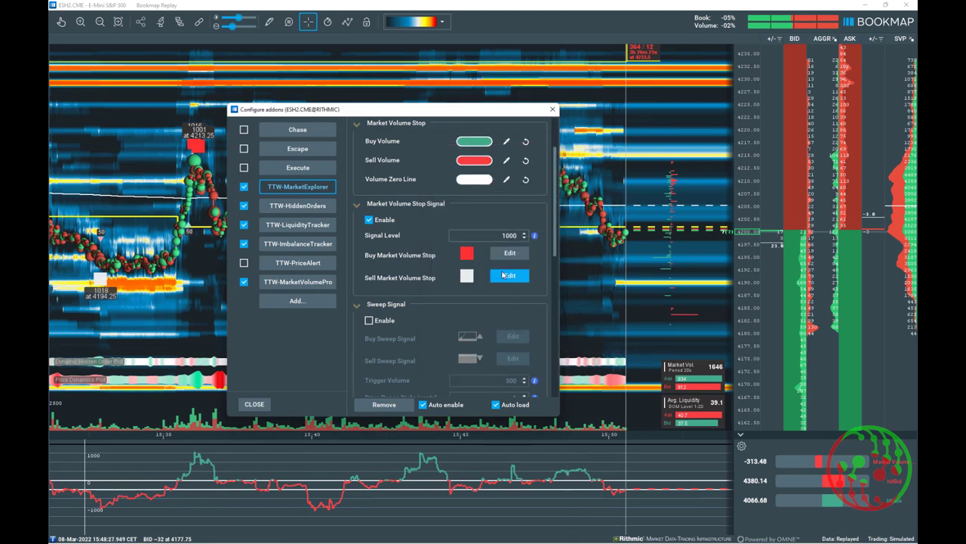
Close the addon settings to see red volume stop squares at 4213.25/4211.75 and white near 4180.25
click(255, 405)
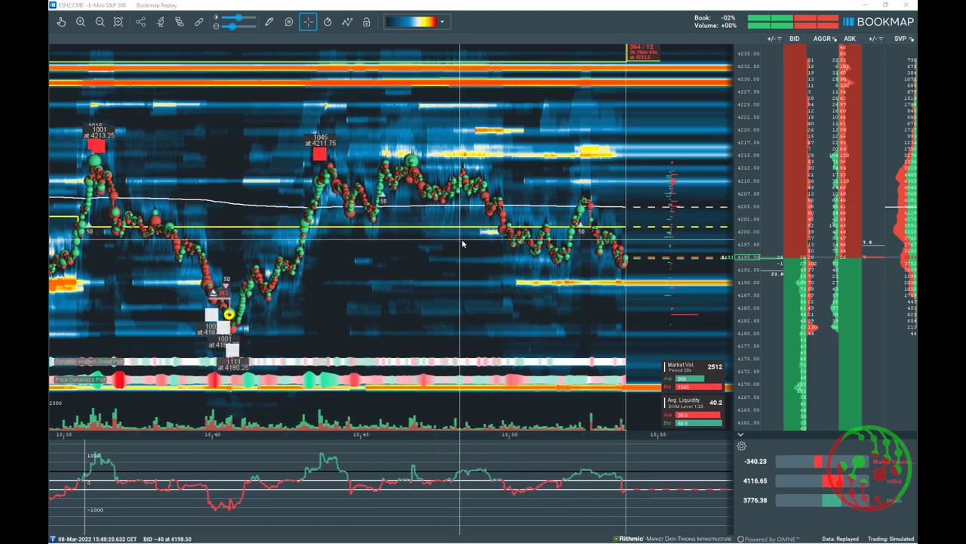
Zoom out the time axis to bring the Buy V-Spike at 4211.25 into view
scroll(463, 243, down, 2)
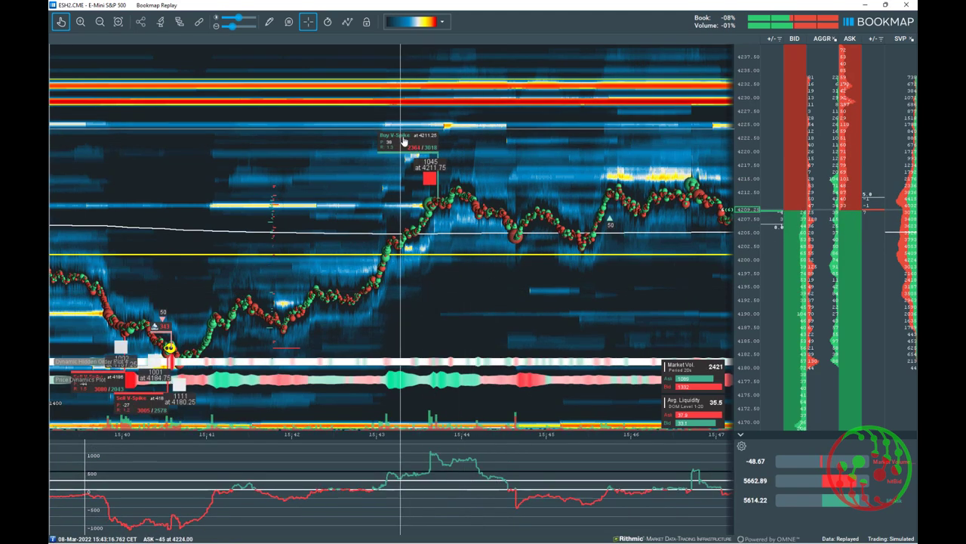
click(179, 21)
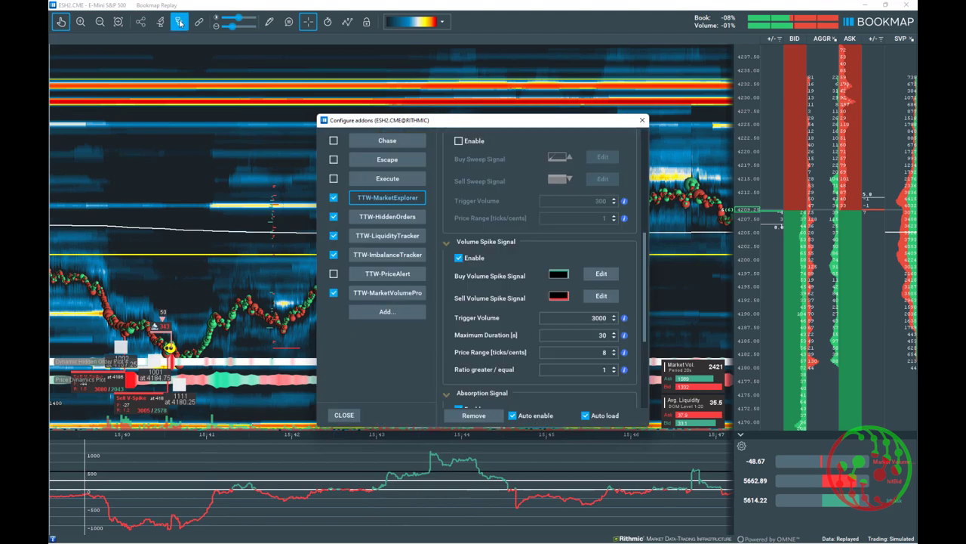
scroll(511, 273, down, 1)
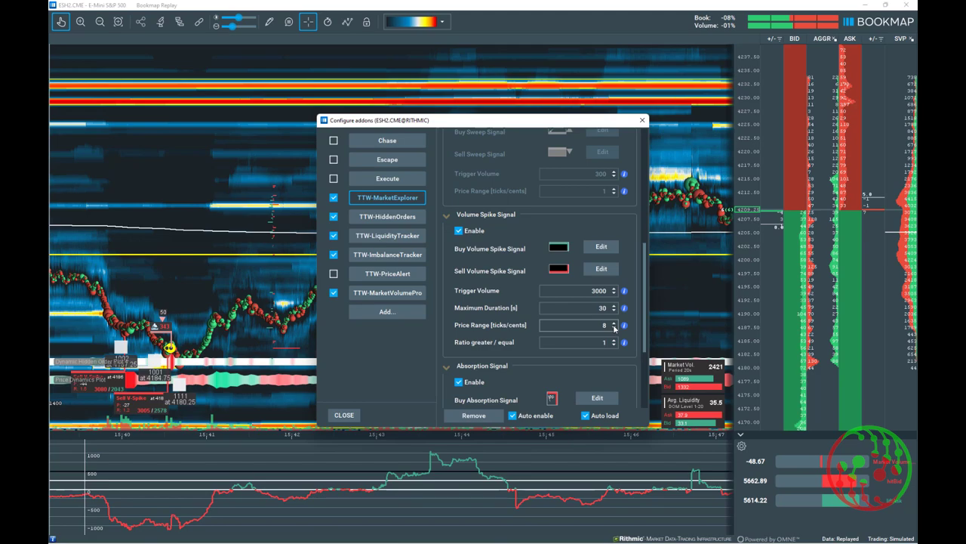
click(345, 414)
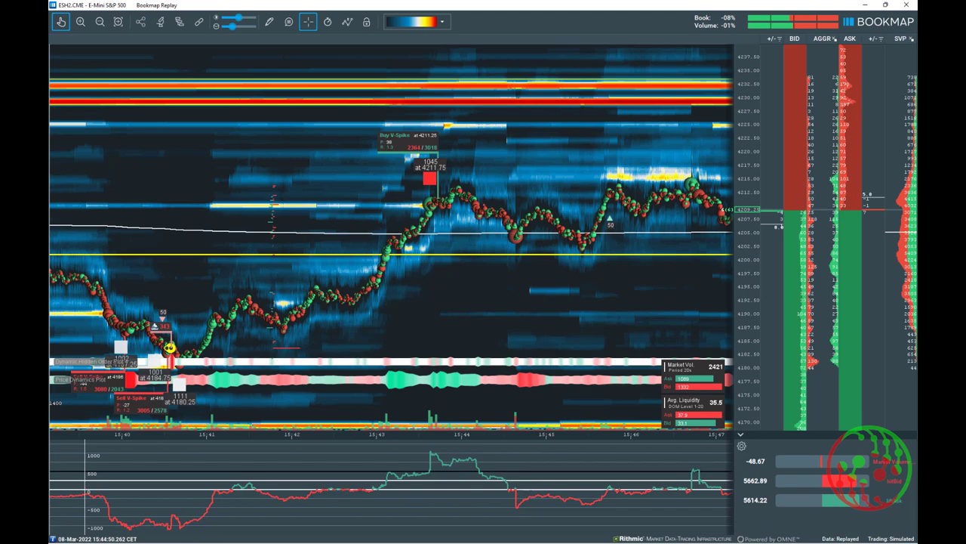
Zoom out and pan the heatmap to show the Sell V-Spikes at 4184.75 and 4180.25
scroll(476, 264, down, 1)
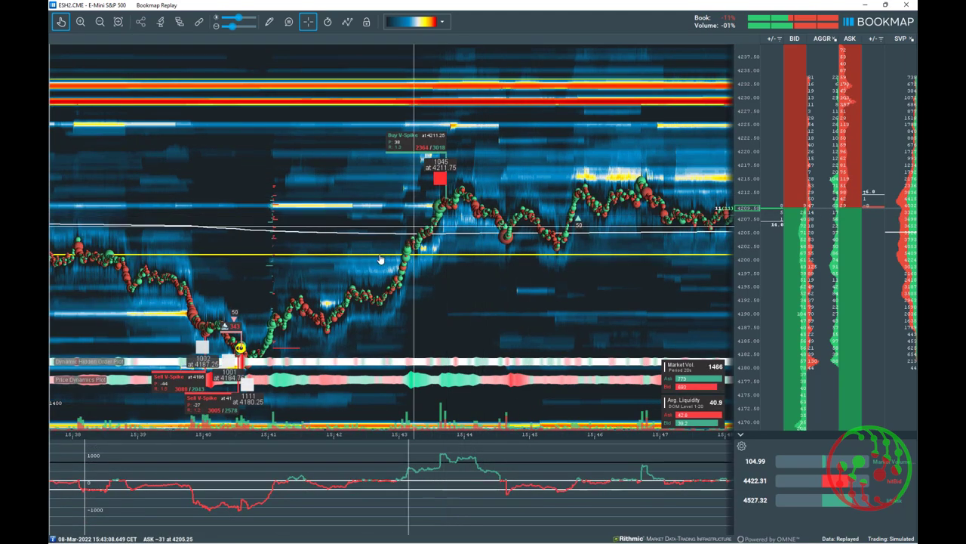
drag(217, 316, 244, 262)
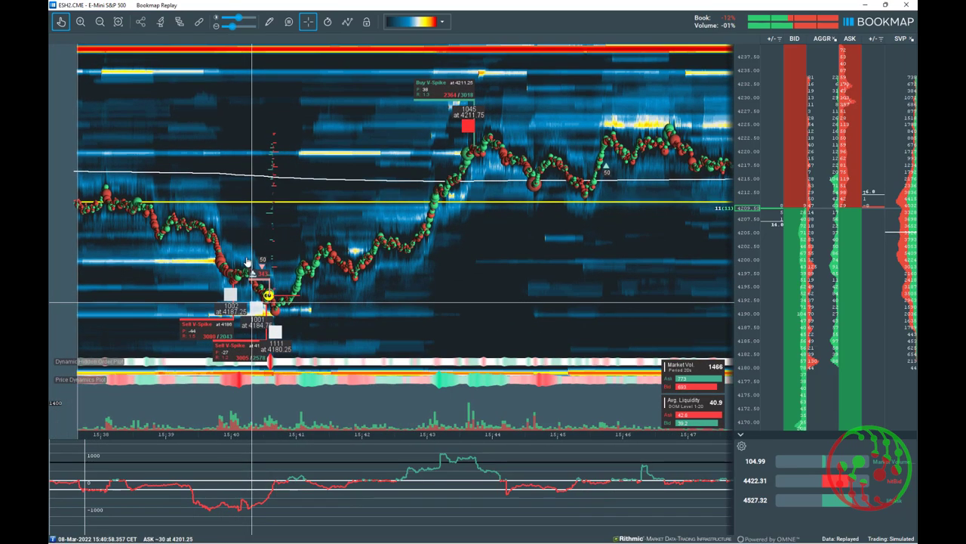
scroll(213, 274, down, 1)
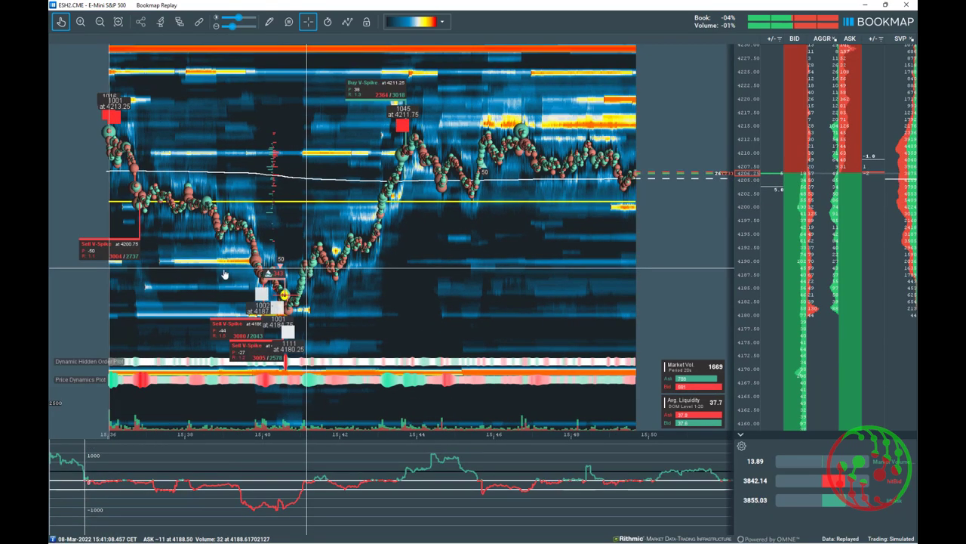
drag(213, 274, 383, 305)
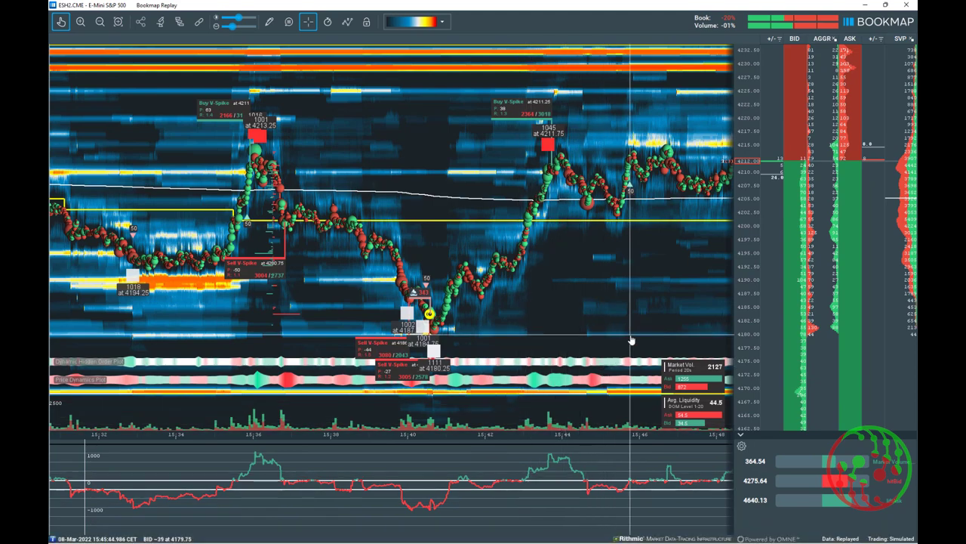
drag(631, 339, 532, 342)
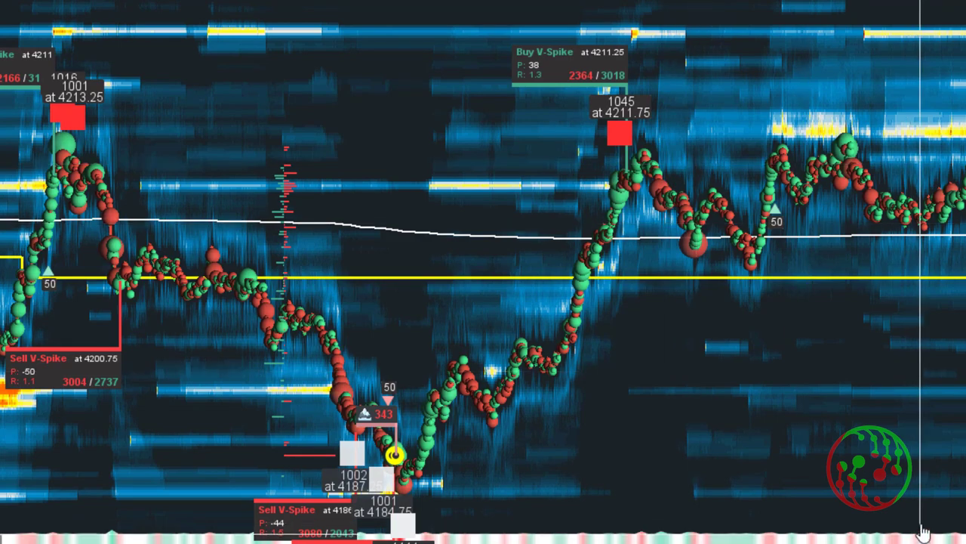
drag(922, 526, 682, 451)
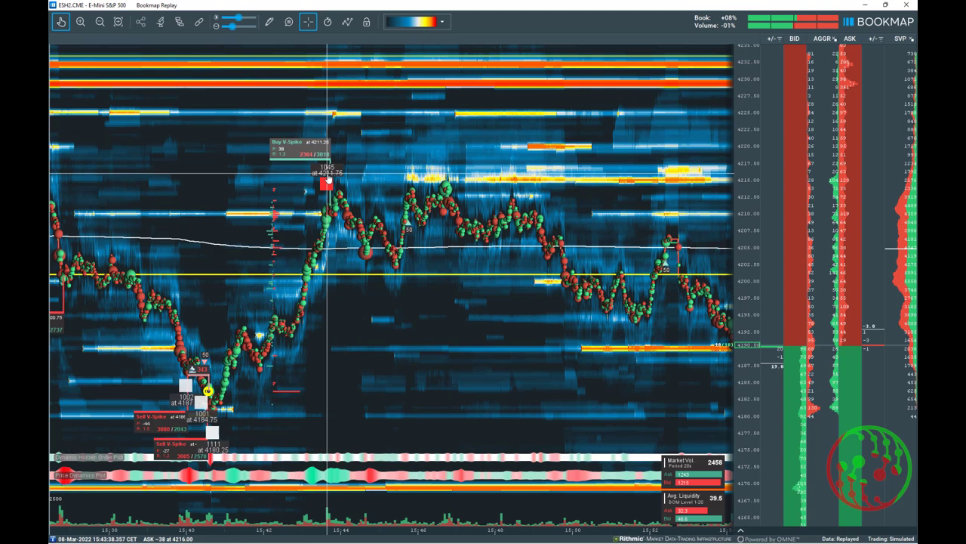
mouse_move(328, 177)
mouse_down()
mouse_move(335, 165)
mouse_move(342, 169)
mouse_up()
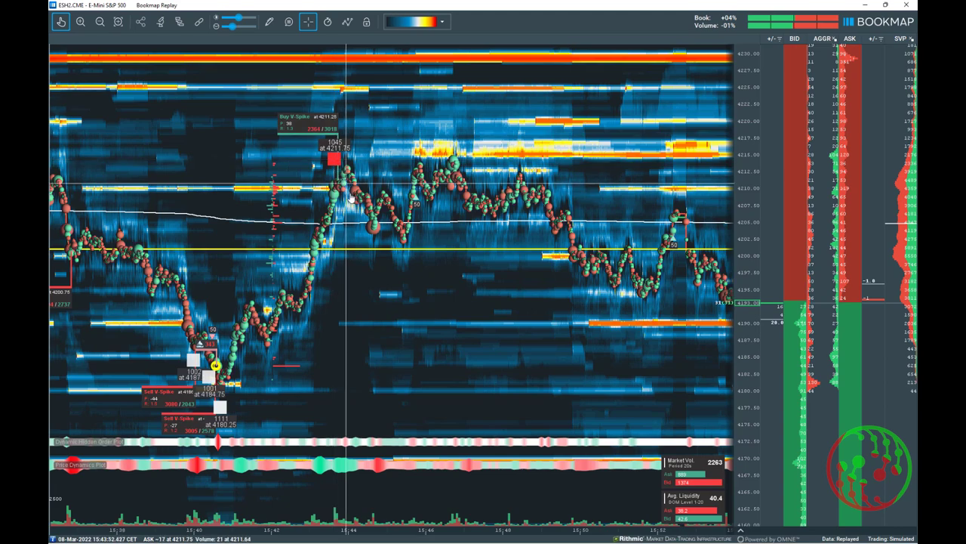
Turn on the sweep signal with the Professional buy sweep marker, then pan to the sweep labels
click(180, 22)
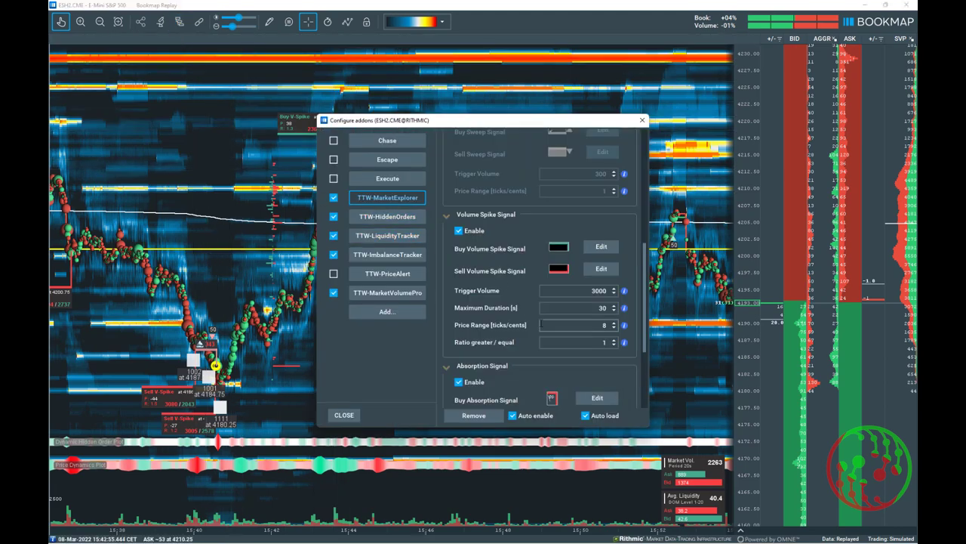
scroll(508, 256, up, 3)
click(459, 182)
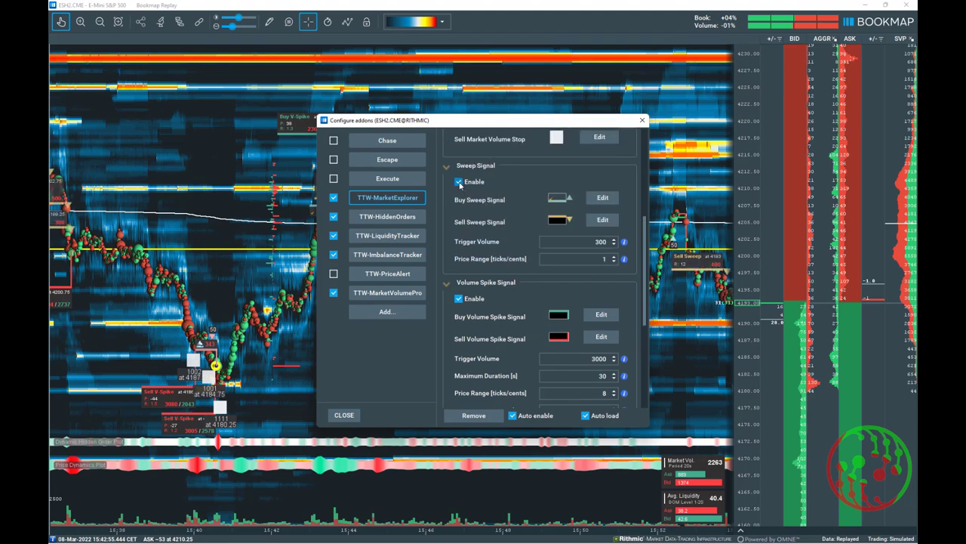
click(601, 198)
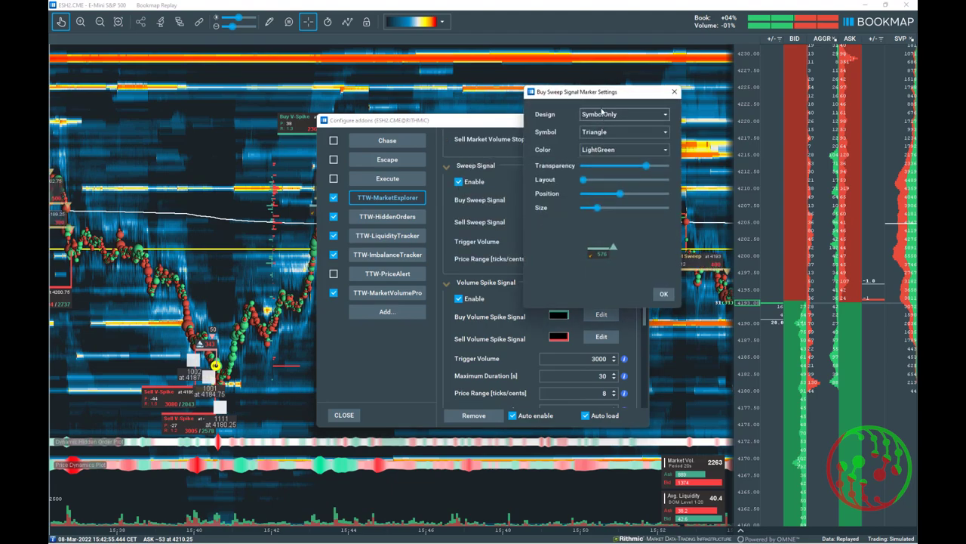
click(603, 114)
click(598, 179)
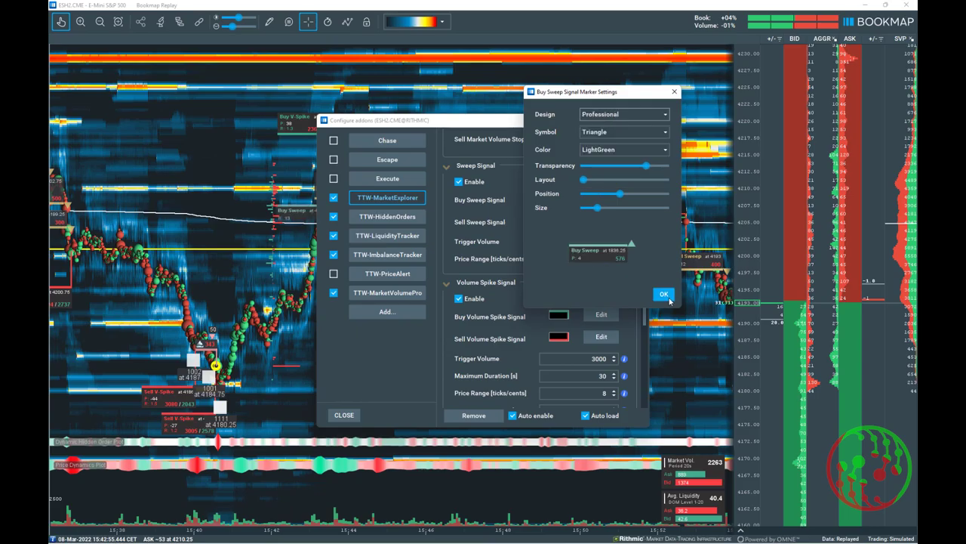
click(664, 294)
click(344, 416)
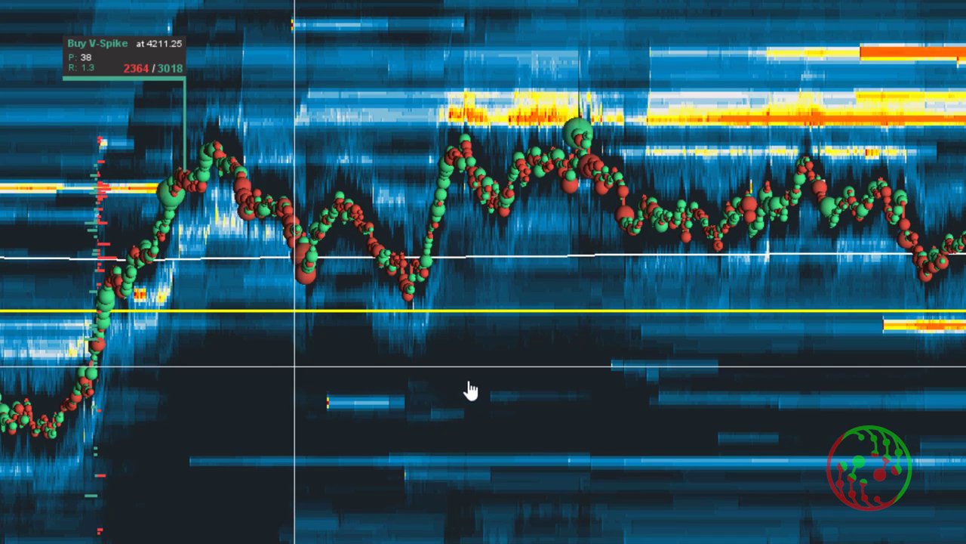
drag(468, 390, 345, 427)
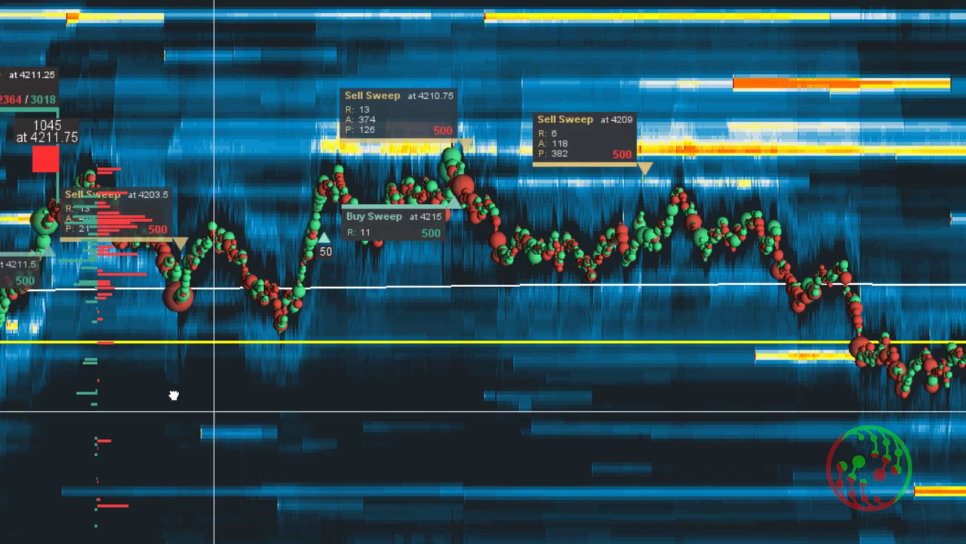
drag(173, 395, 131, 359)
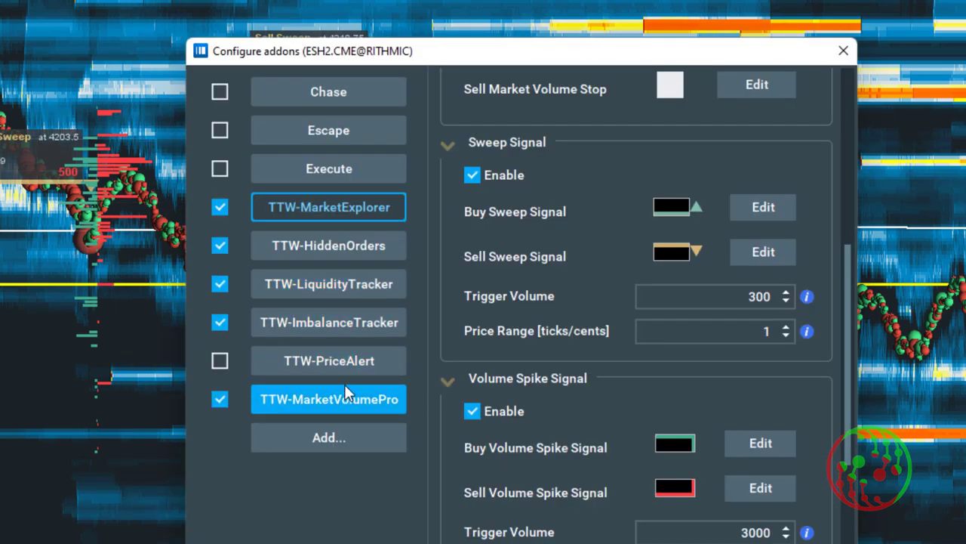
Disable the Hidden Order (Iceberg) DOM in the TTW-HiddenOrders addon settings
click(353, 238)
scroll(641, 396, down, 3)
scroll(643, 406, up, 3)
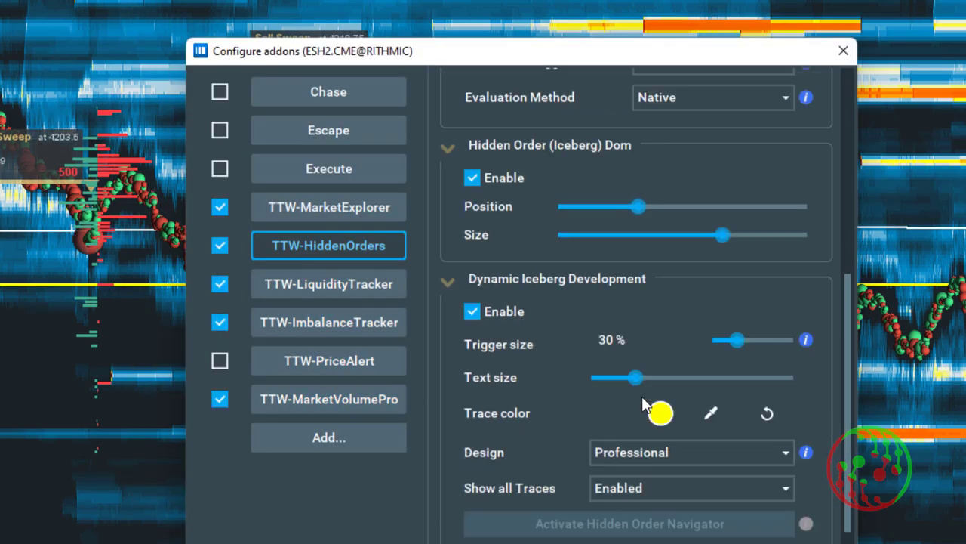
click(472, 178)
key(Escape)
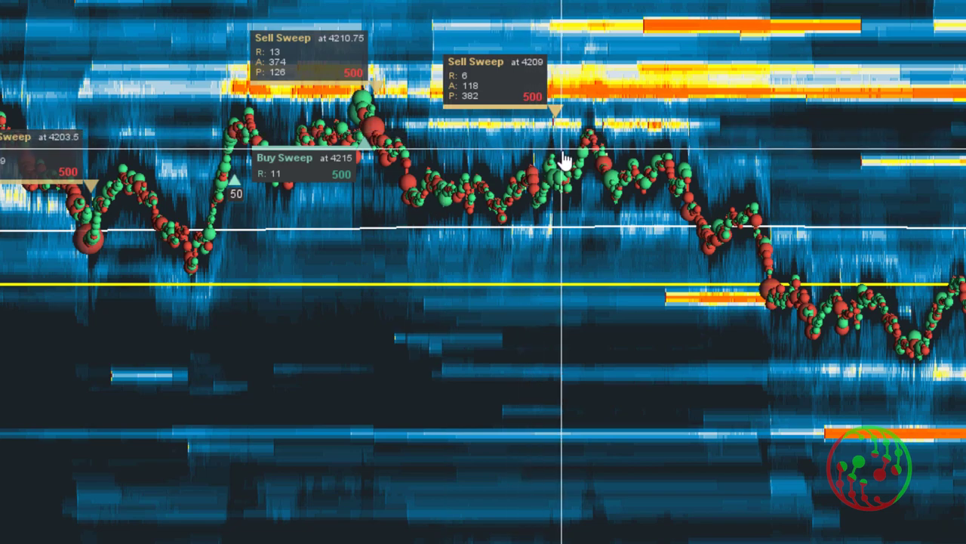
Pan the heatmap to bring the Buy Sweep label at 4211.5 into view
drag(576, 287, 537, 300)
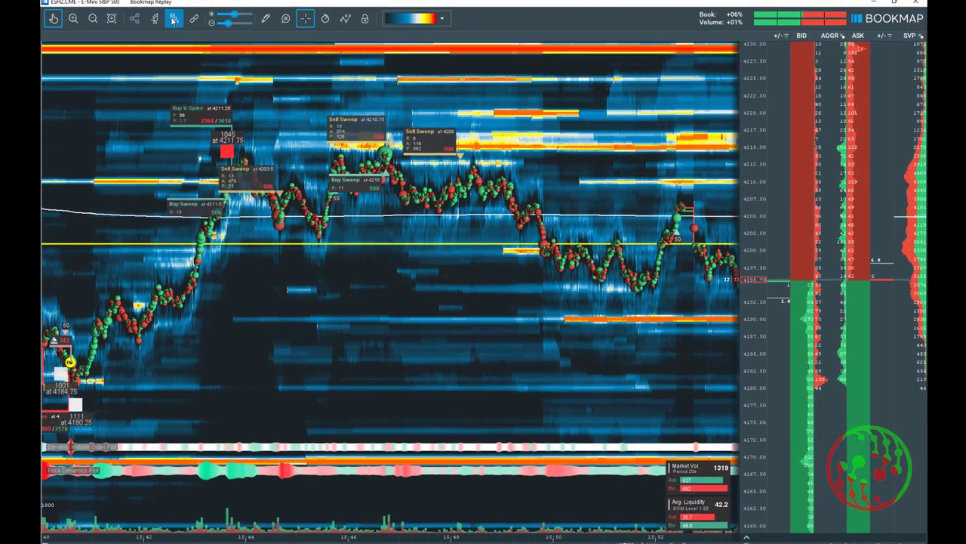
click(173, 18)
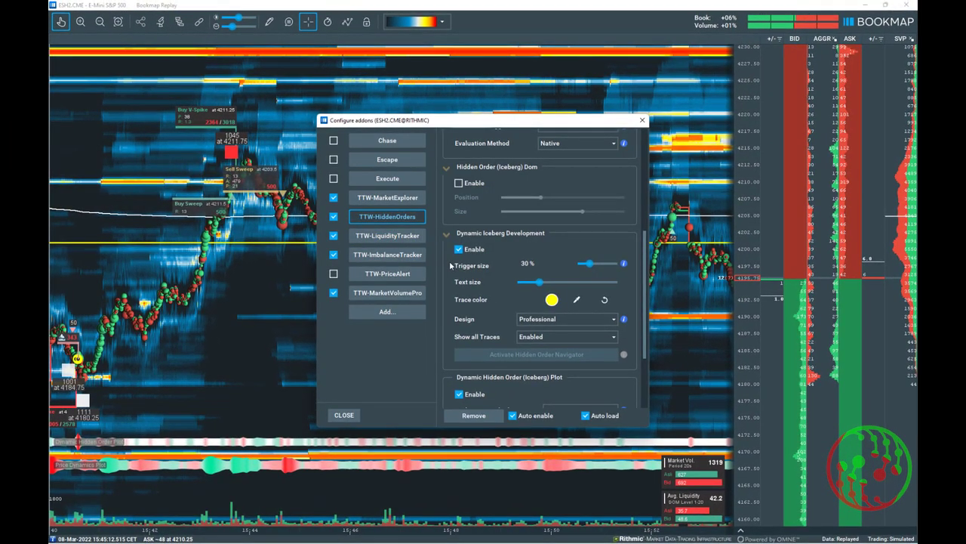
click(396, 202)
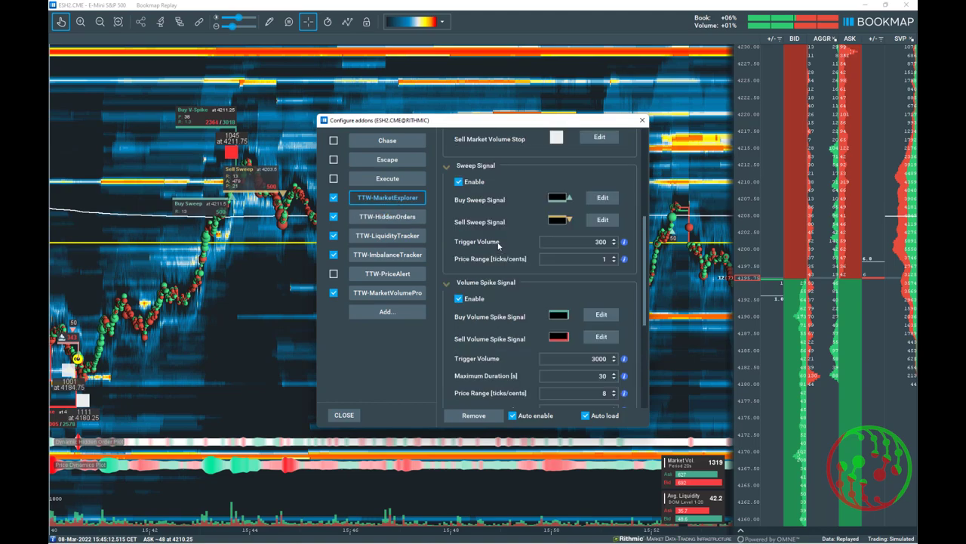
scroll(505, 248, up, 1)
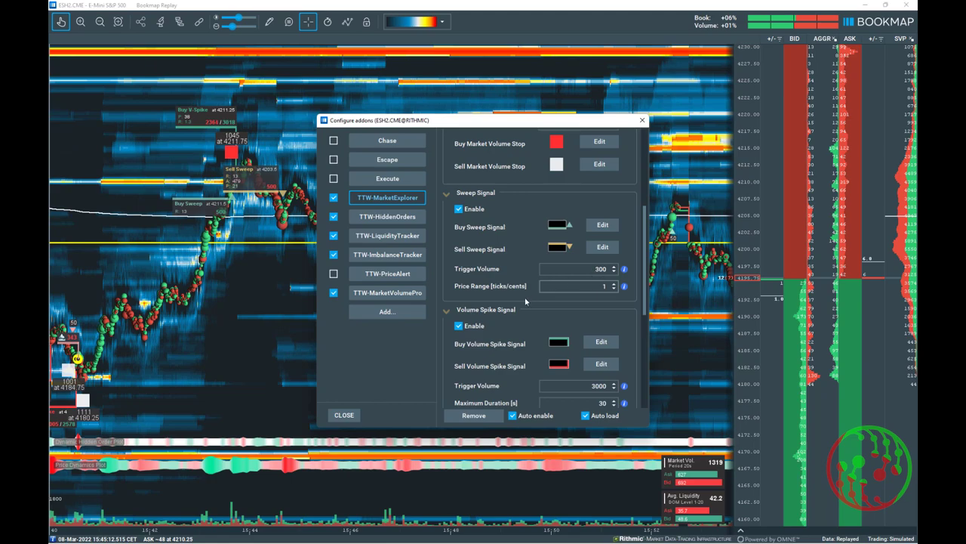
click(346, 415)
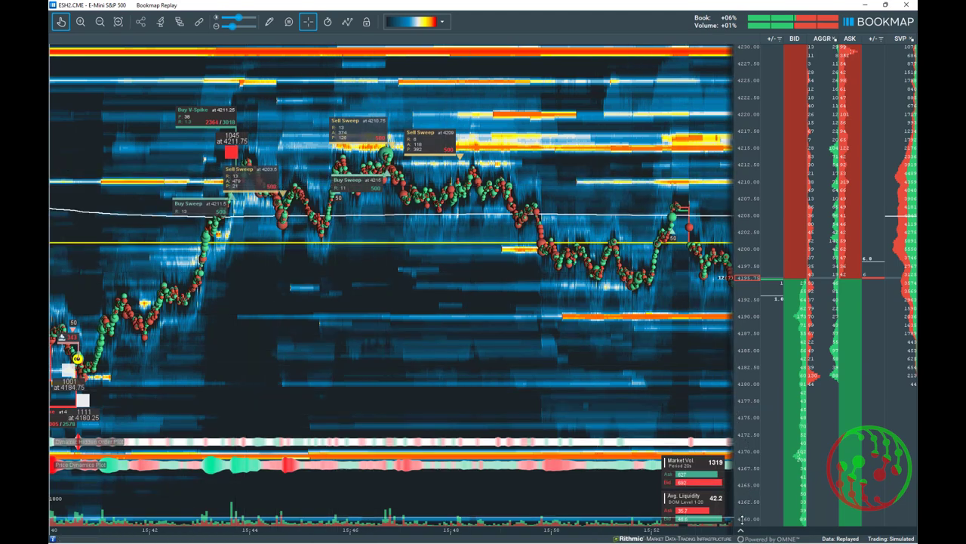
Expand the indicator panel under the heatmap and readjust the time-axis zoom
click(740, 533)
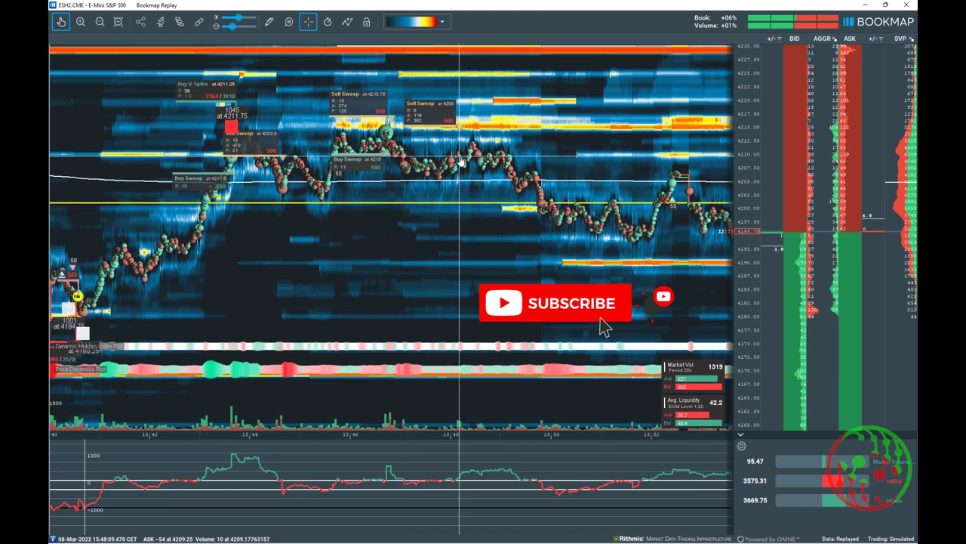
scroll(453, 162, down, 4)
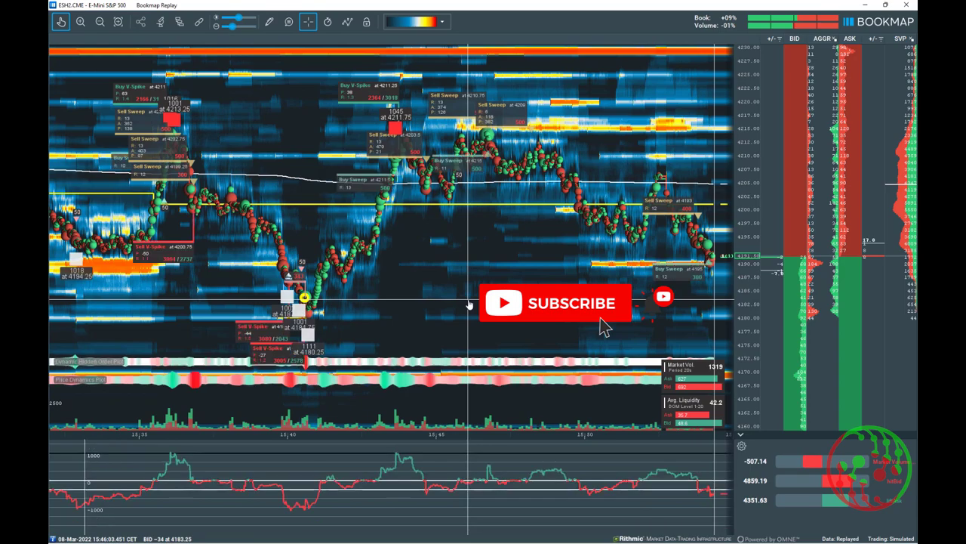
scroll(468, 304, up, 5)
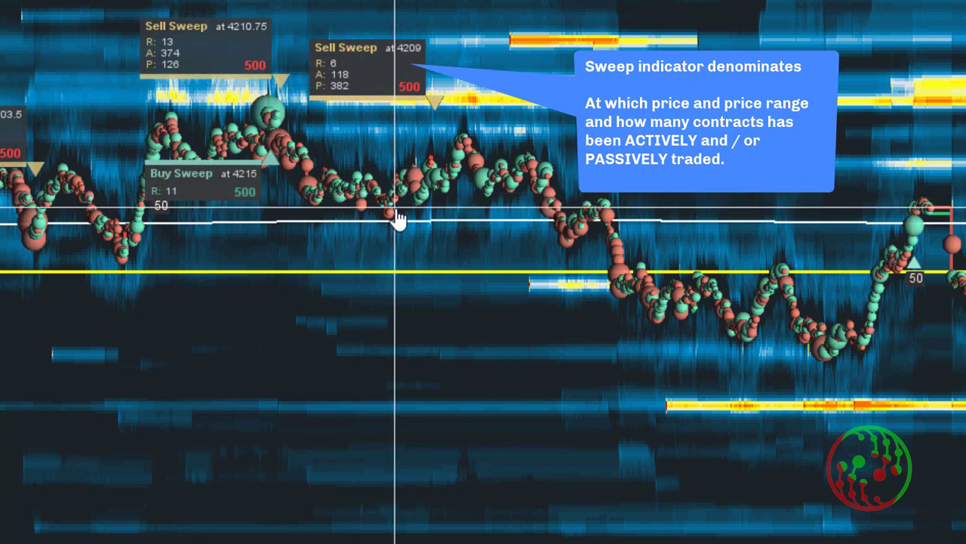
Zoom out the sweep-labelled heatmap's time axis to reveal earlier session history
scroll(408, 266, down, 2)
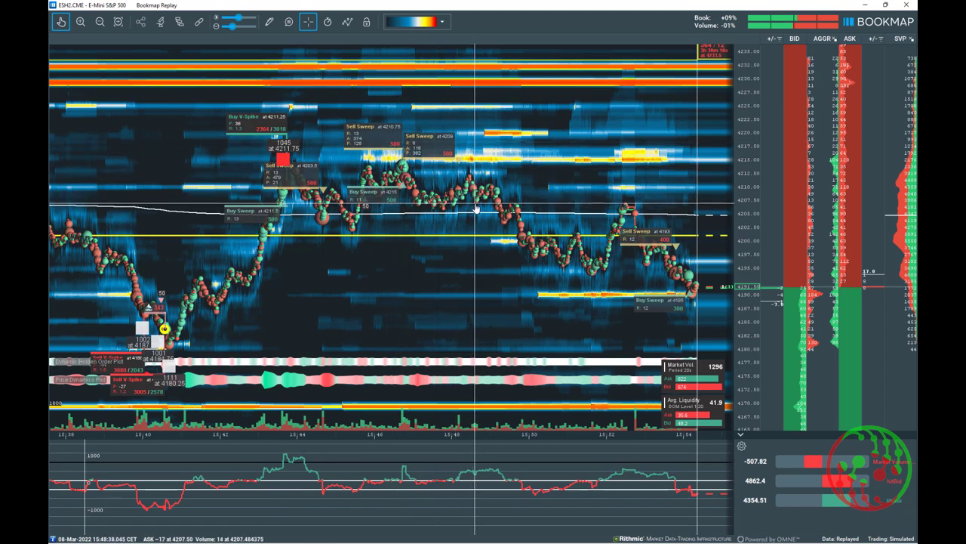
Review earlier session signals, then return to the latest prices near 4190 around 15:54
scroll(475, 209, down, 3)
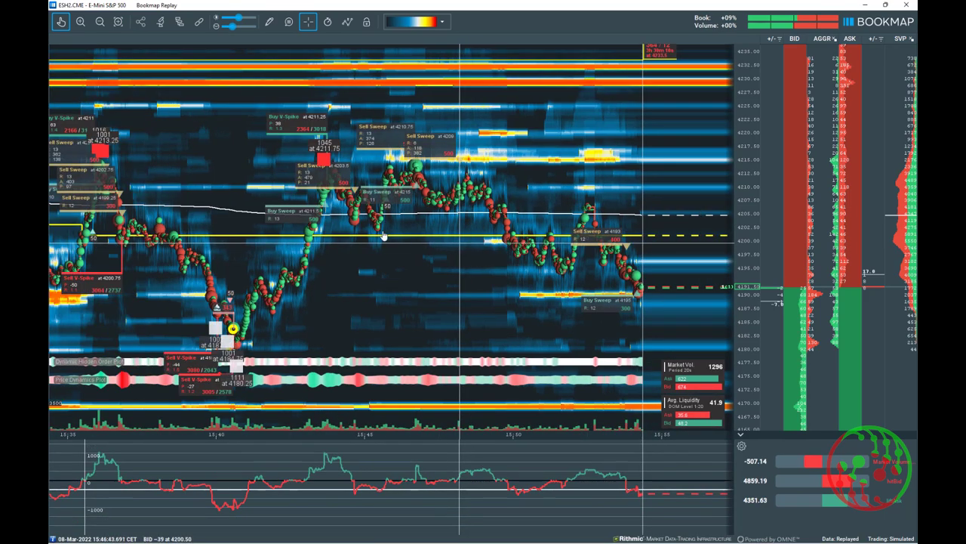
drag(370, 232, 541, 184)
scroll(455, 208, up, 3)
scroll(541, 184, up, 3)
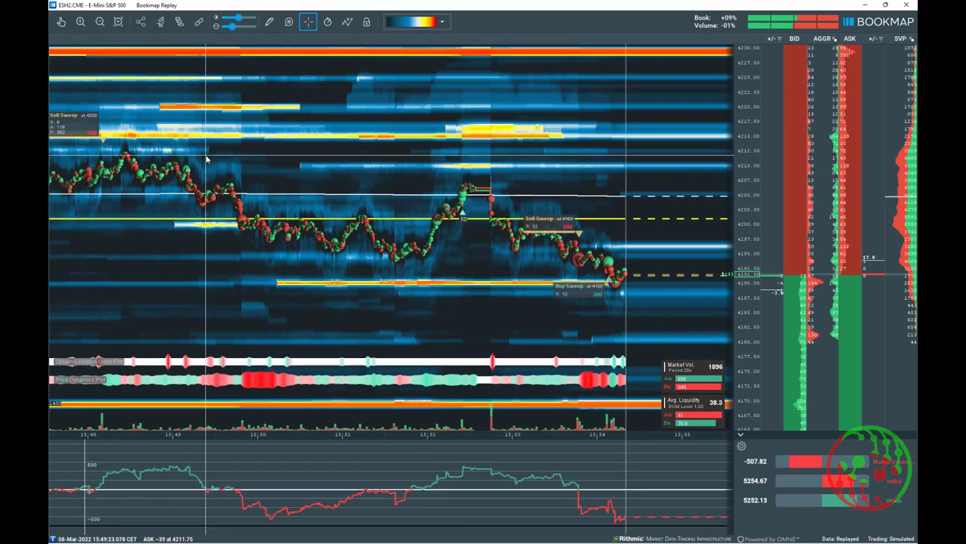
scroll(421, 169, down, 2)
scroll(421, 169, up, 1)
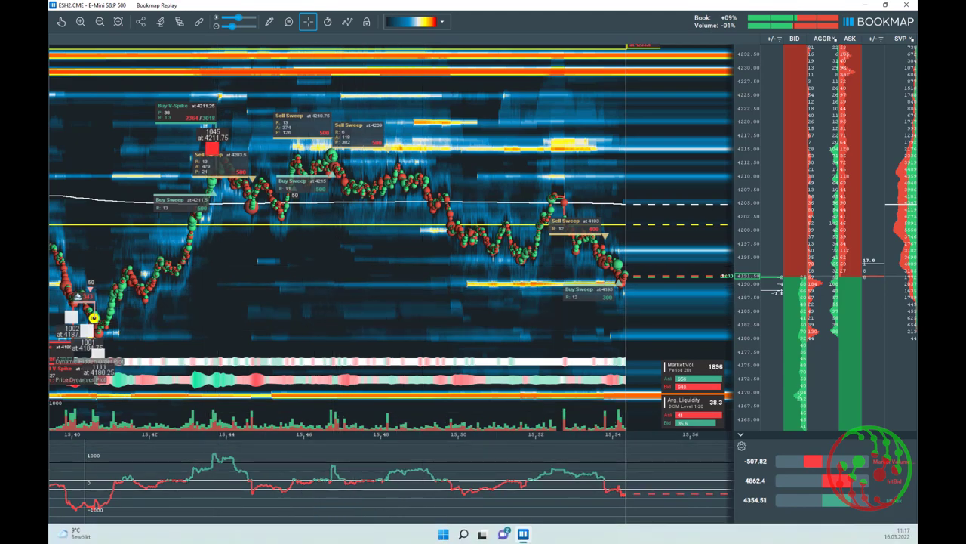
scroll(443, 314, down, 2)
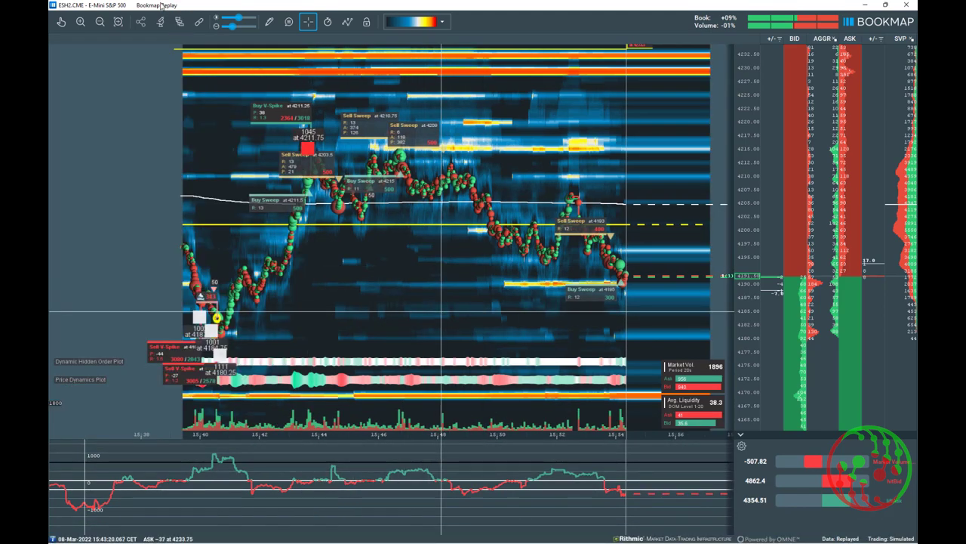
click(179, 21)
scroll(542, 254, down, 2)
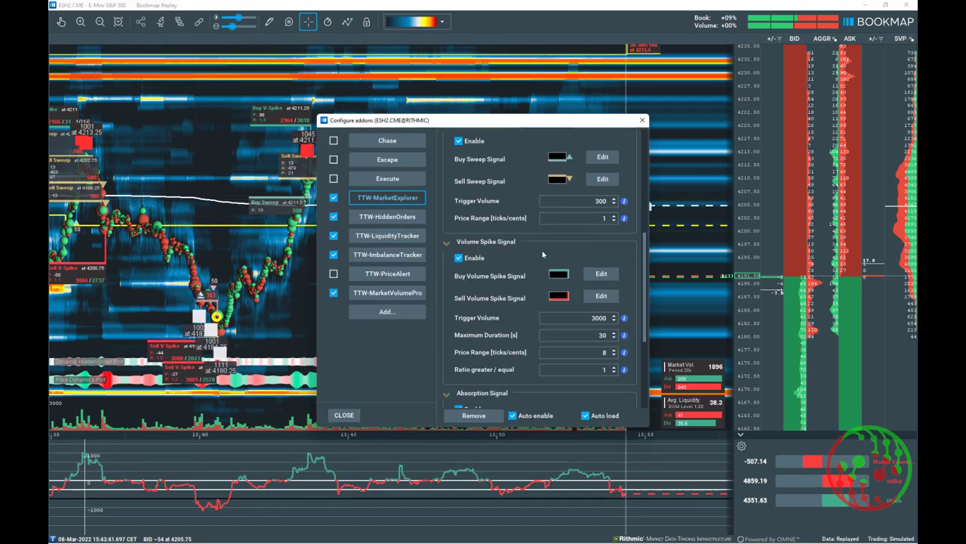
scroll(542, 254, down, 3)
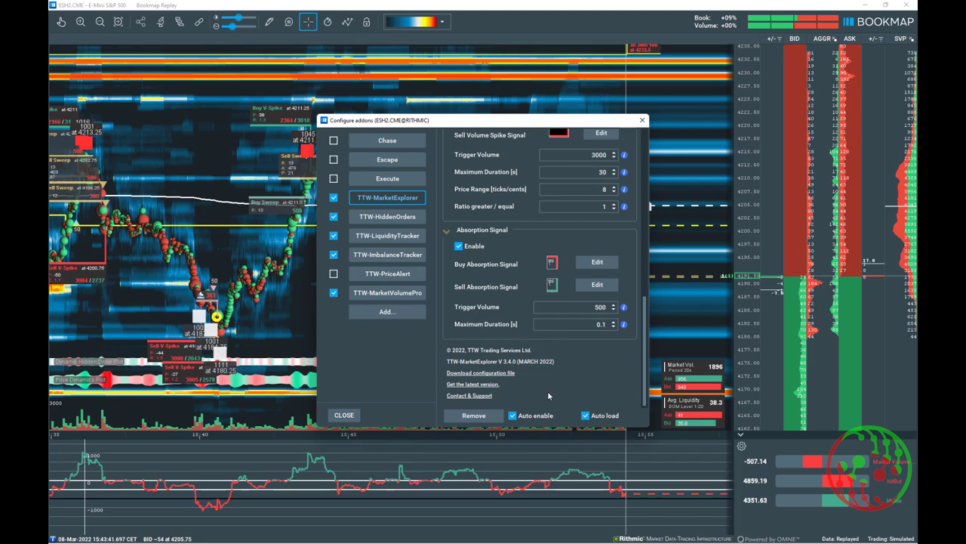
click(352, 418)
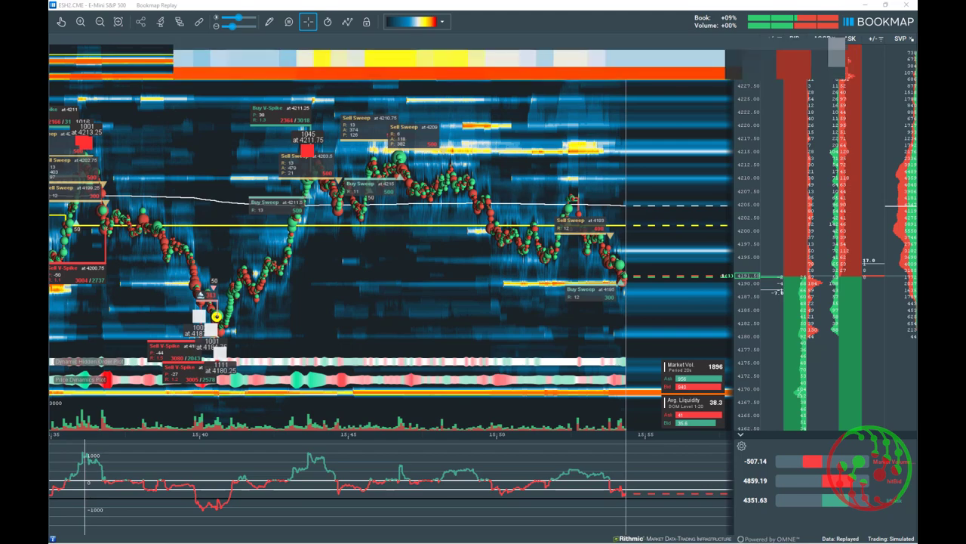
Bring up the TTW-Tradefinder website and go to its Members login and registration page
click(597, 490)
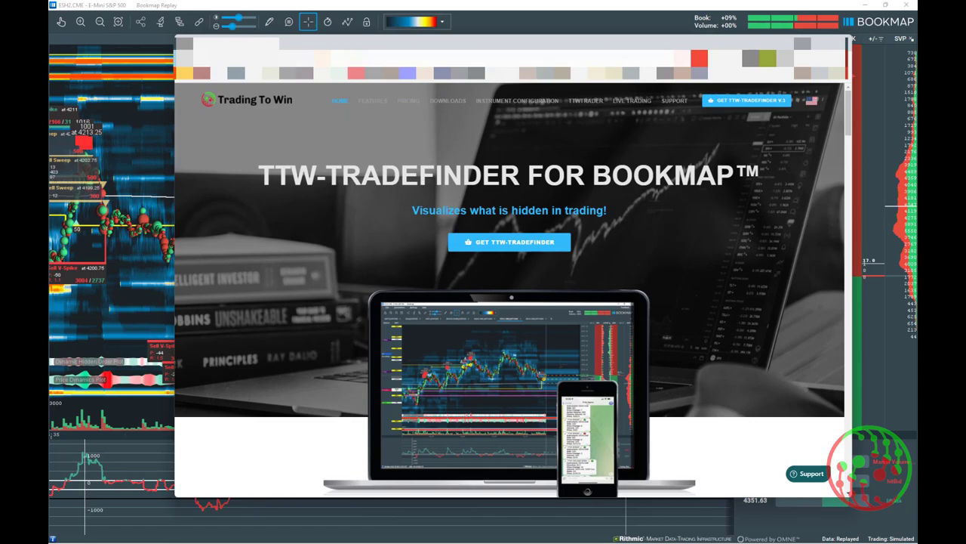
scroll(541, 201, down, 5)
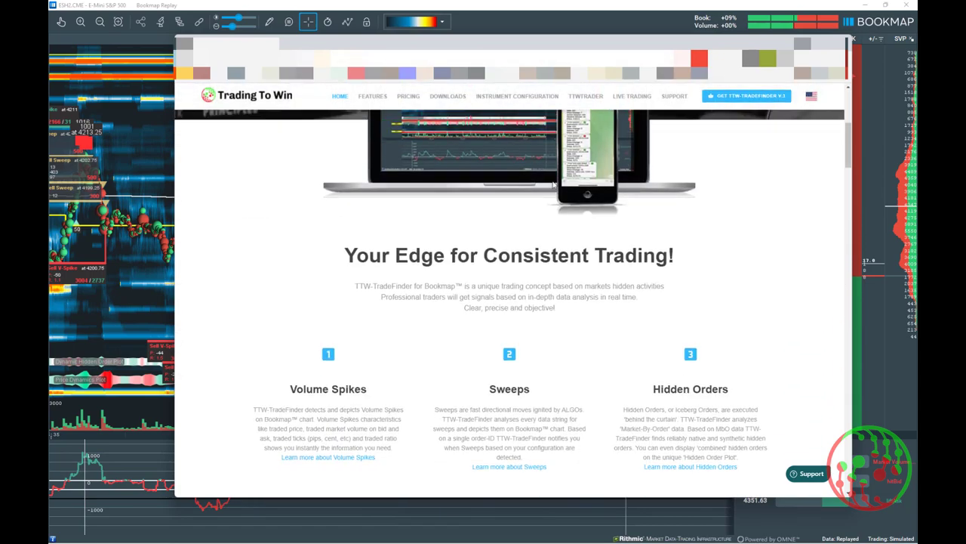
scroll(542, 201, up, 5)
mouse_move(811, 104)
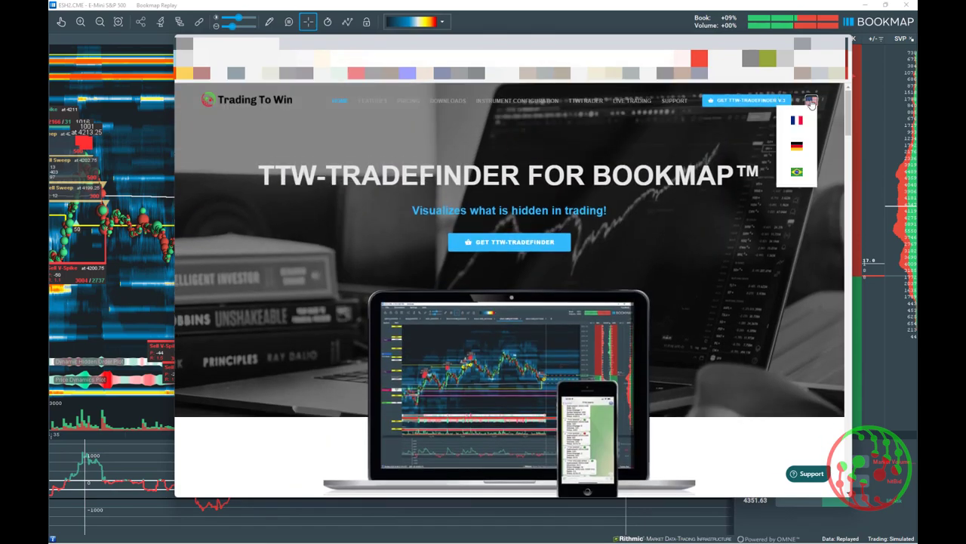
click(339, 44)
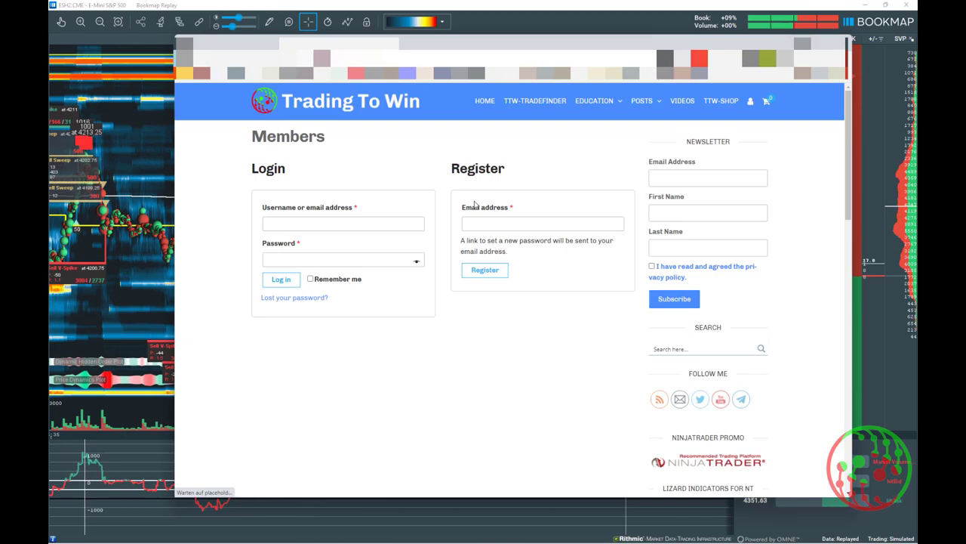
Close the Trading To Win browser window to return to Bookmap's heatmap
click(801, 41)
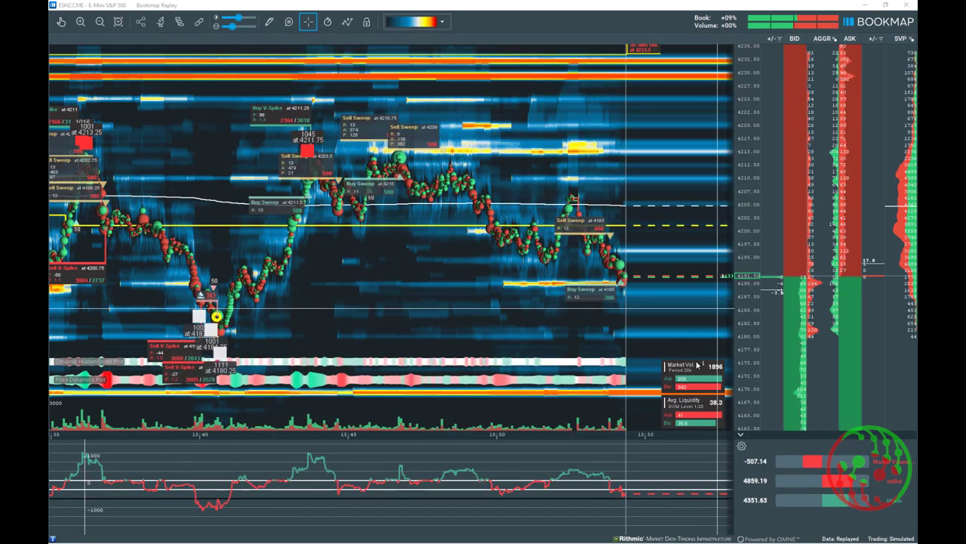